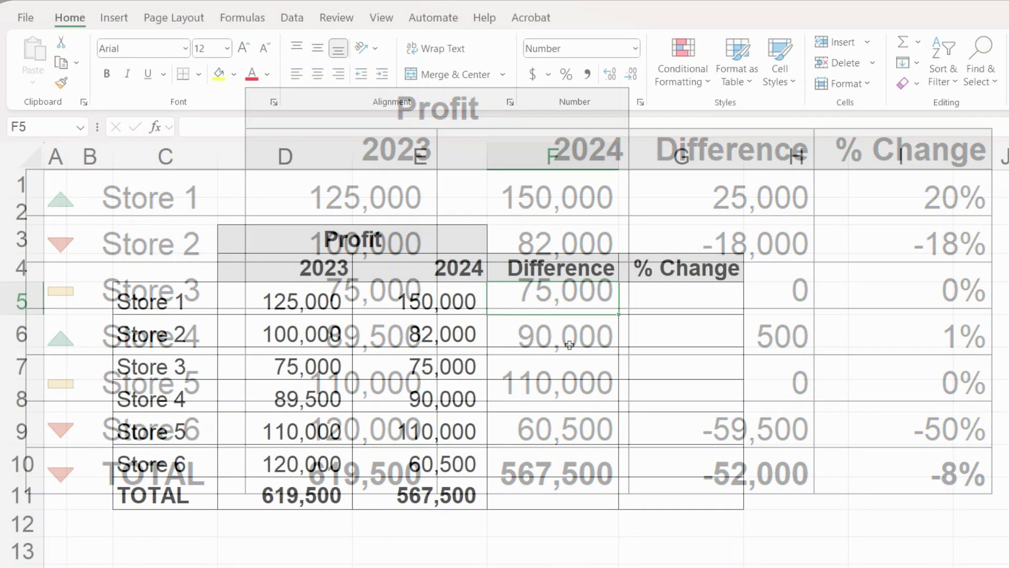
- Enter the difference formula =E5-D5 in F5 for Store 1
{"action": "type", "text": "="}
{"action": "left_click", "coordinate": [455, 305]}
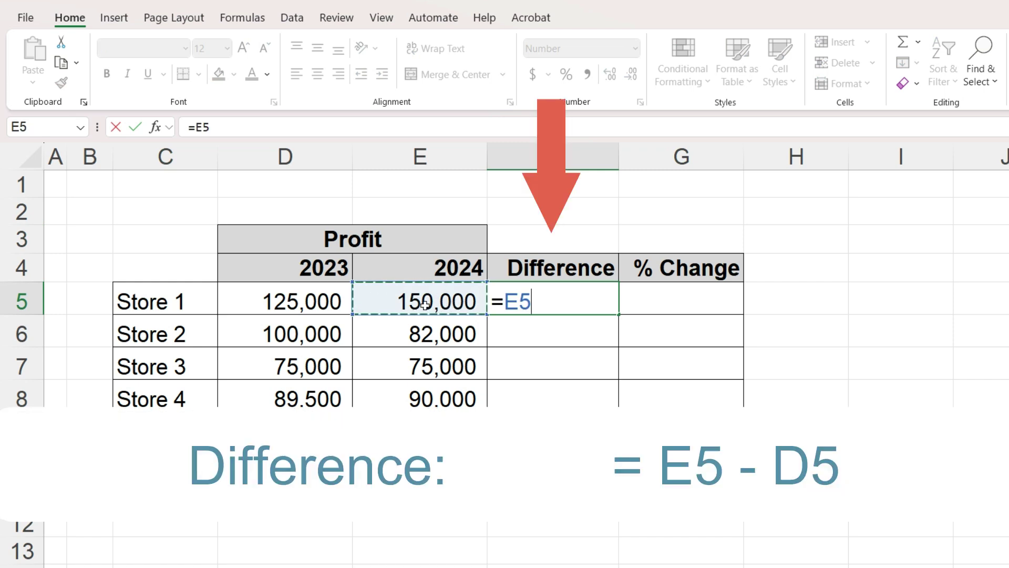
{"action": "type", "text": "-"}
{"action": "left_click", "coordinate": [311, 302]}
{"action": "key", "text": "Return"}
- Enter =(E5-D5)/D5 in G5 and format it as a percentage
{"action": "left_click", "coordinate": [673, 299]}
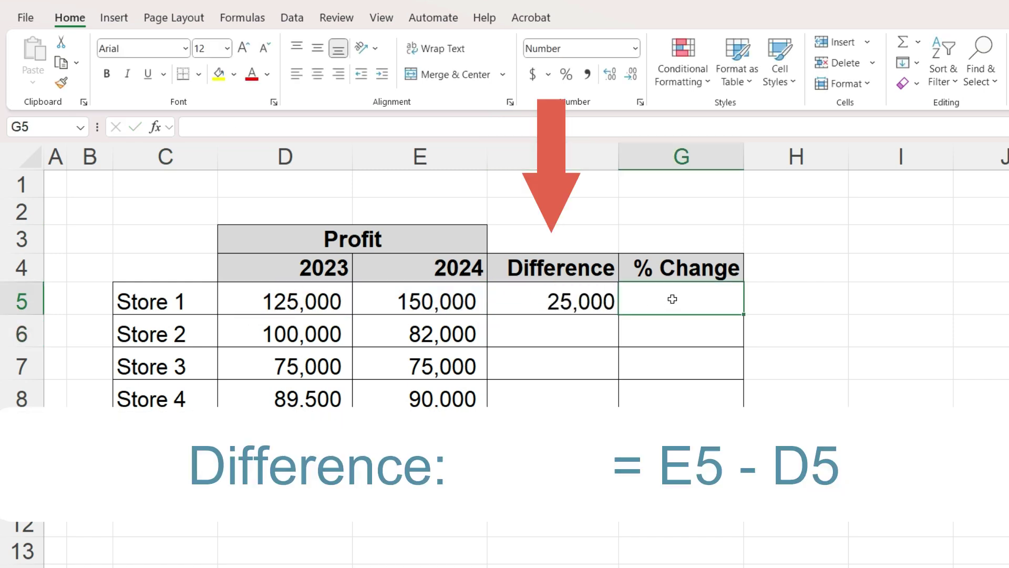
{"action": "type", "text": "=("}
{"action": "left_click", "coordinate": [437, 301]}
{"action": "type", "text": "-"}
{"action": "left_click", "coordinate": [309, 295]}
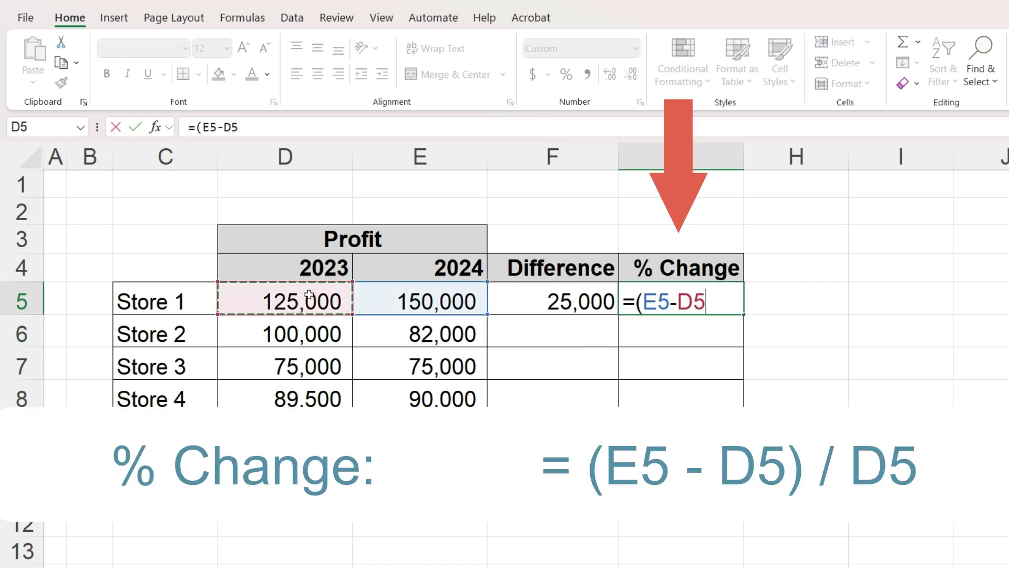
{"action": "type", "text": ")/"}
{"action": "left_click", "coordinate": [309, 297]}
{"action": "key", "text": "Return"}
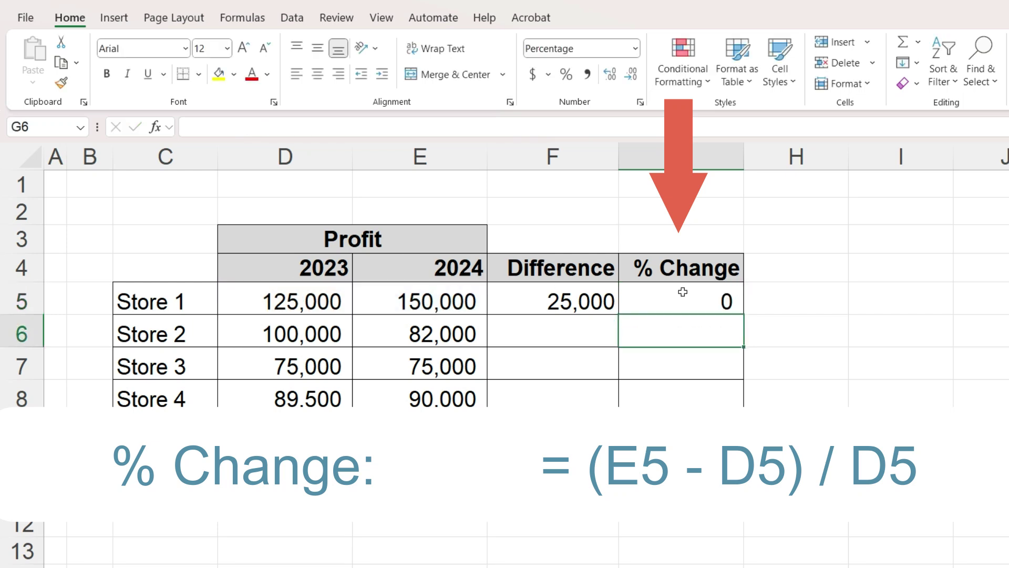
{"action": "left_click", "coordinate": [683, 291]}
{"action": "left_click", "coordinate": [566, 74]}
- Fill both Store 1 formulas down to the TOTAL row and select G5:G11
{"action": "left_click_drag", "start_coordinate": [583, 301], "coordinate": [647, 300]}
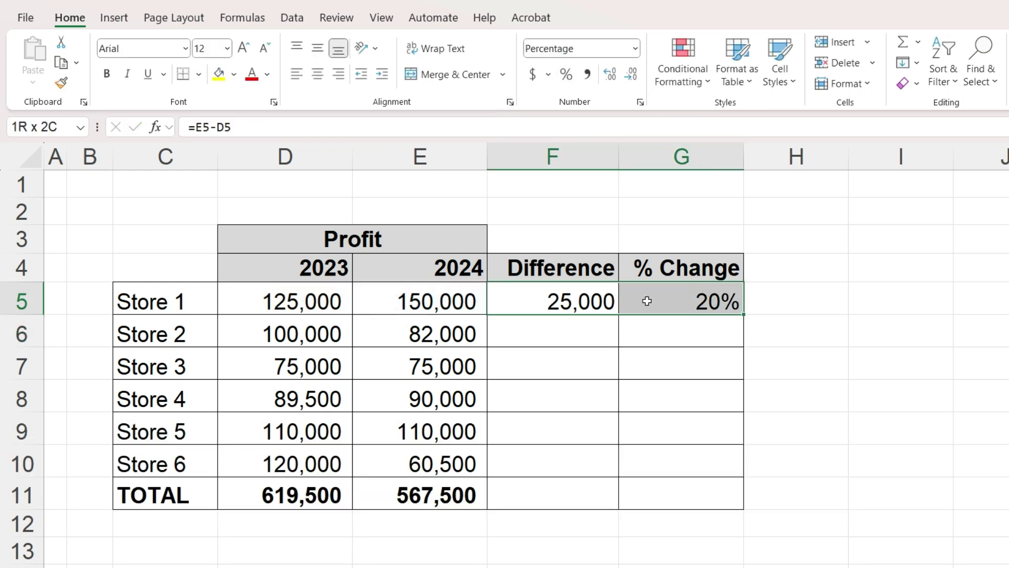
{"action": "left_click_drag", "start_coordinate": [743, 314], "coordinate": [743, 505]}
{"action": "left_click_drag", "start_coordinate": [676, 302], "coordinate": [673, 491]}
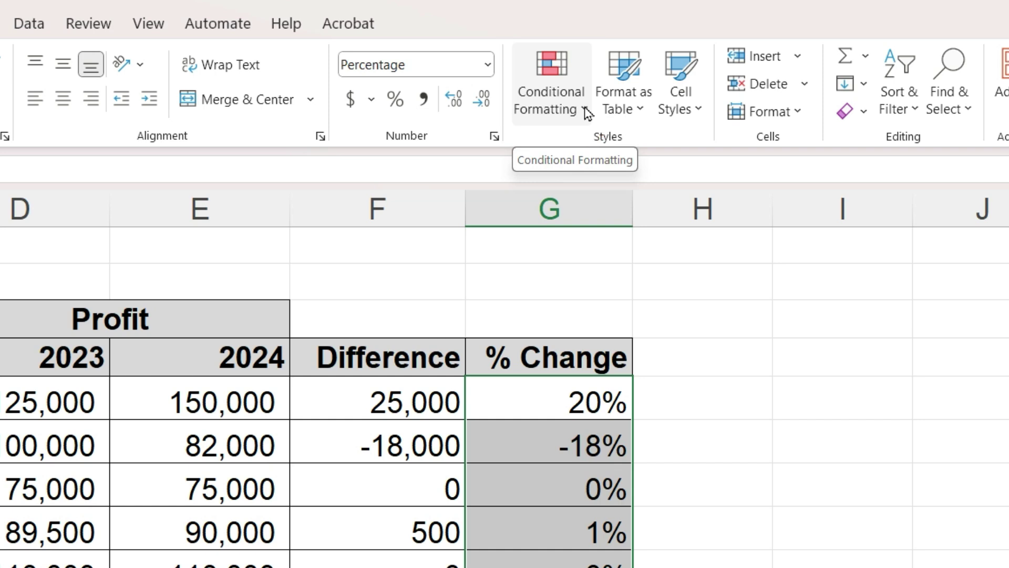
- Start a new conditional formatting rule with Icon Sets style and the 3 Triangles icons
{"action": "left_click", "coordinate": [586, 111]}
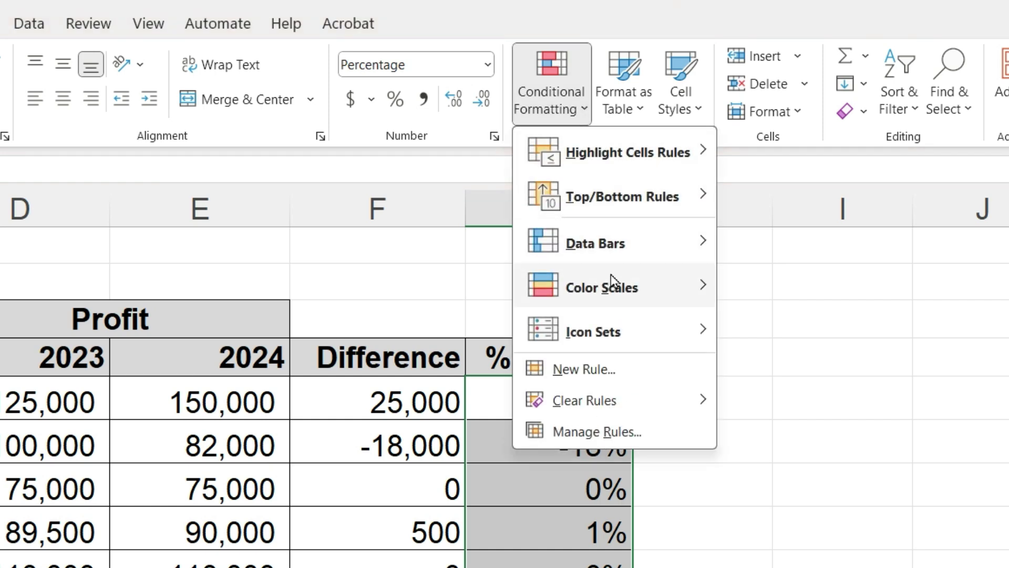
{"action": "mouse_move", "coordinate": [633, 332]}
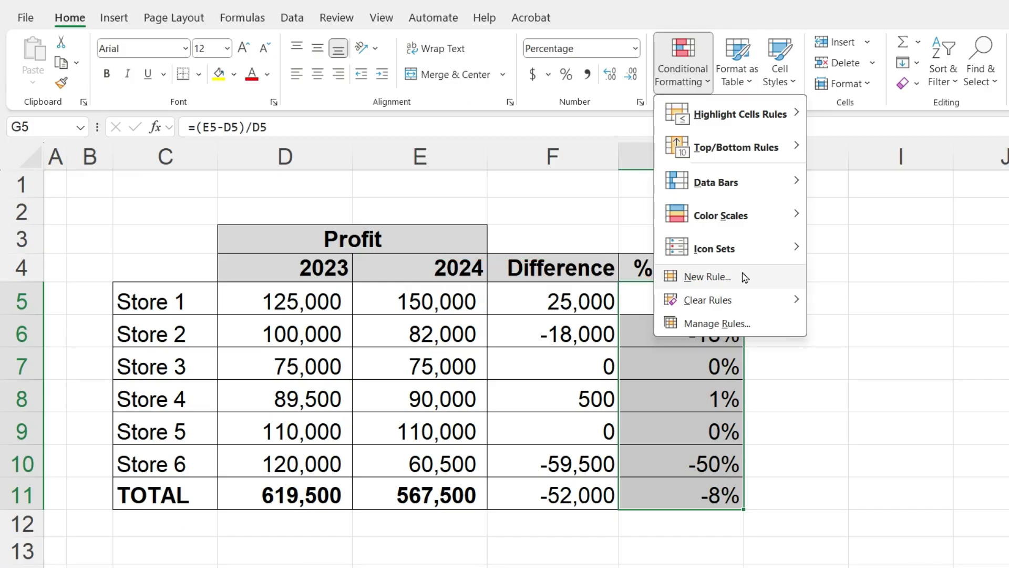
{"action": "left_click", "coordinate": [708, 276]}
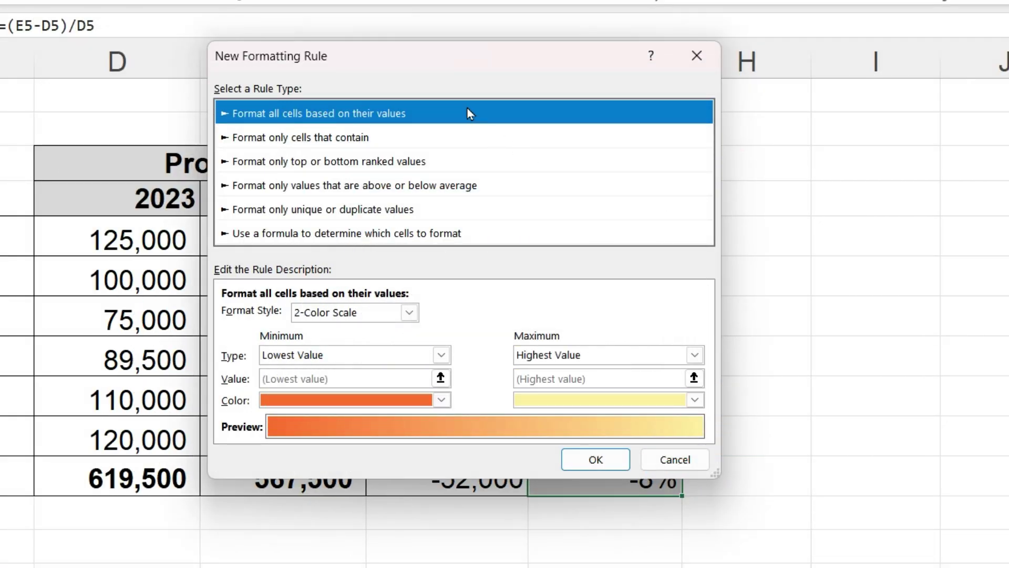
{"action": "left_click", "coordinate": [410, 312]}
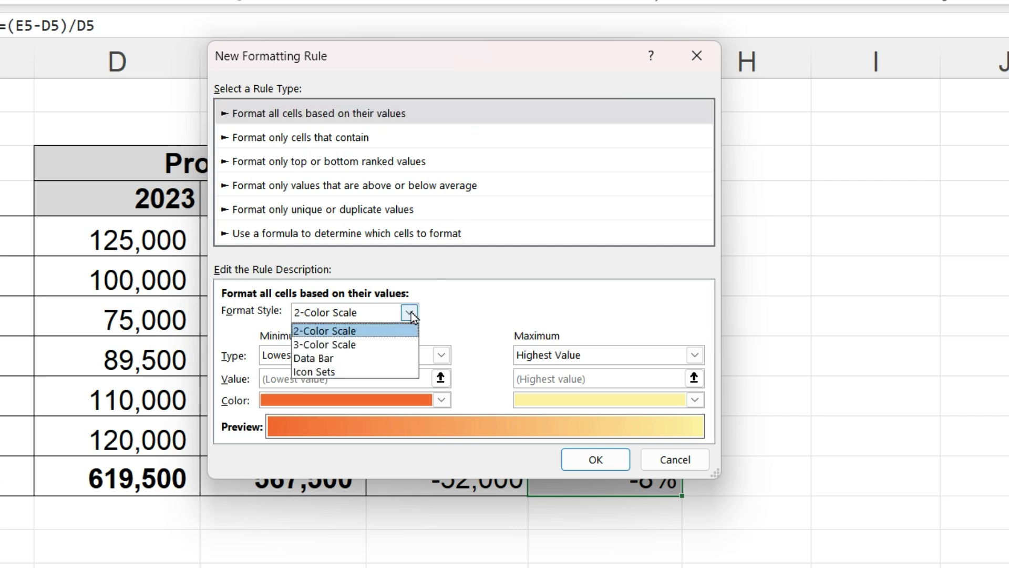
{"action": "left_click", "coordinate": [392, 371]}
{"action": "left_click", "coordinate": [408, 344]}
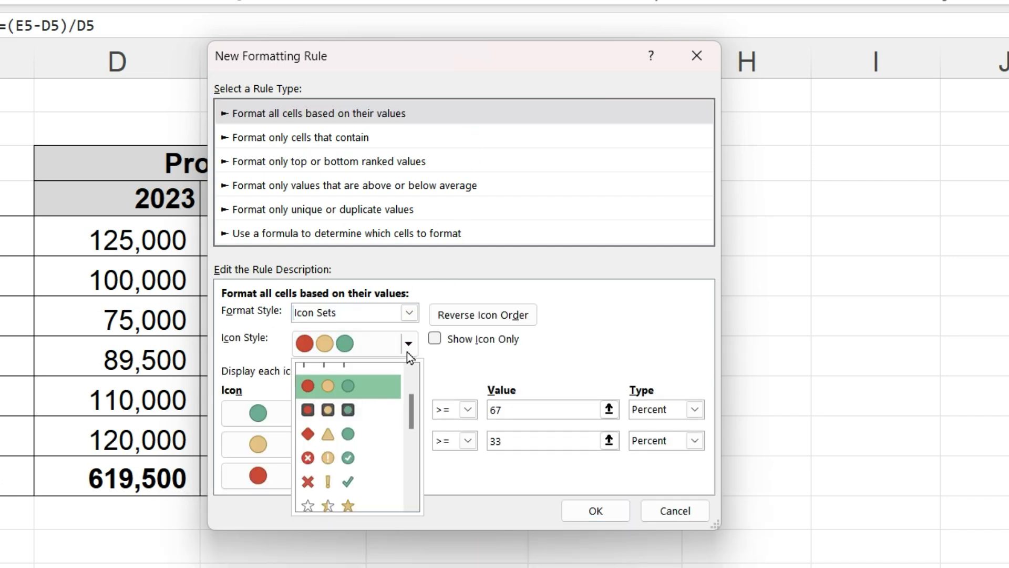
{"action": "left_click_drag", "start_coordinate": [412, 407], "coordinate": [413, 436]}
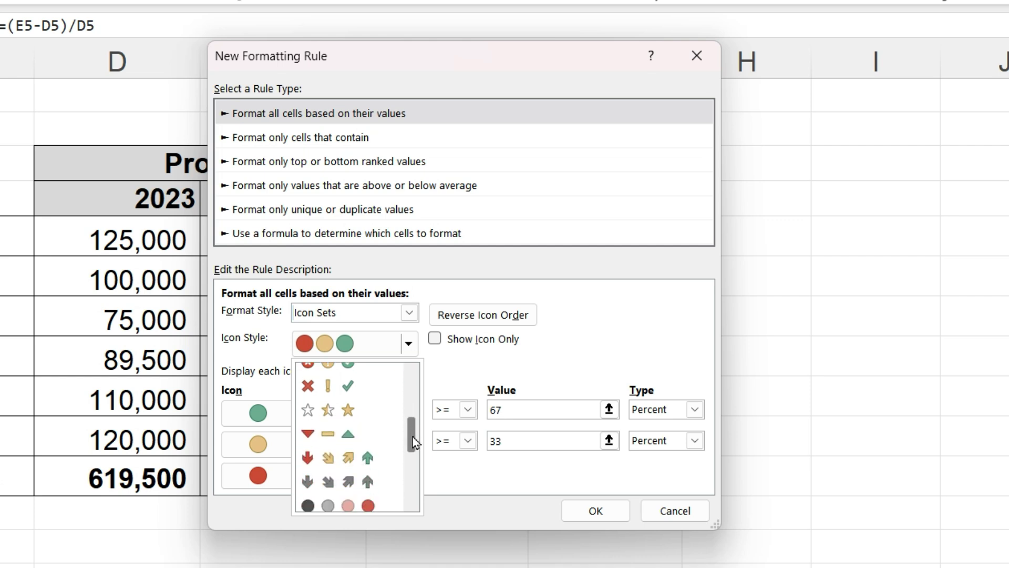
{"action": "left_click", "coordinate": [387, 440]}
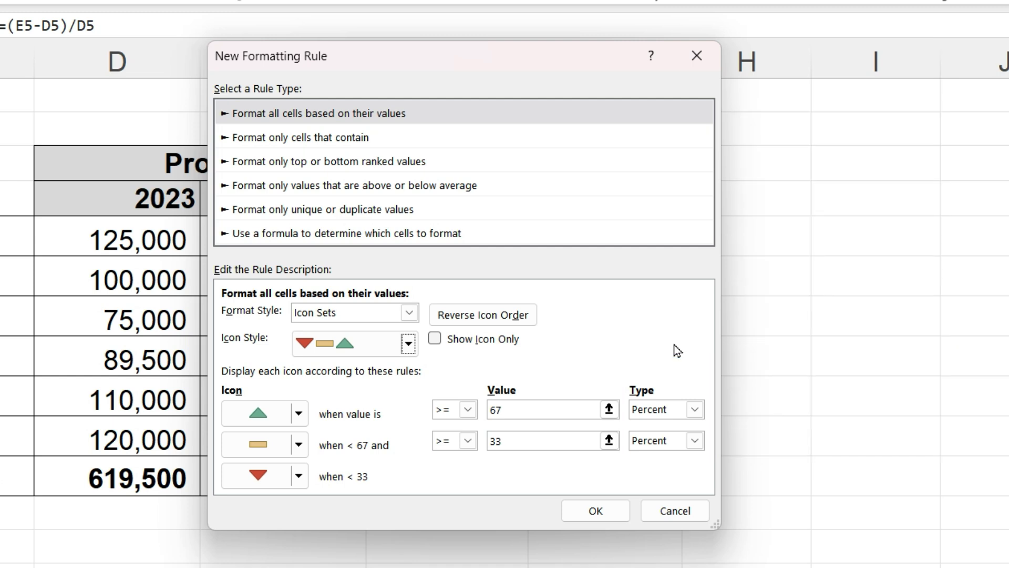
- Set both thresholds to Number 0, make the first operator >, and apply the rule
{"action": "left_click", "coordinate": [695, 410]}
{"action": "left_click", "coordinate": [694, 427]}
{"action": "left_click", "coordinate": [695, 440]}
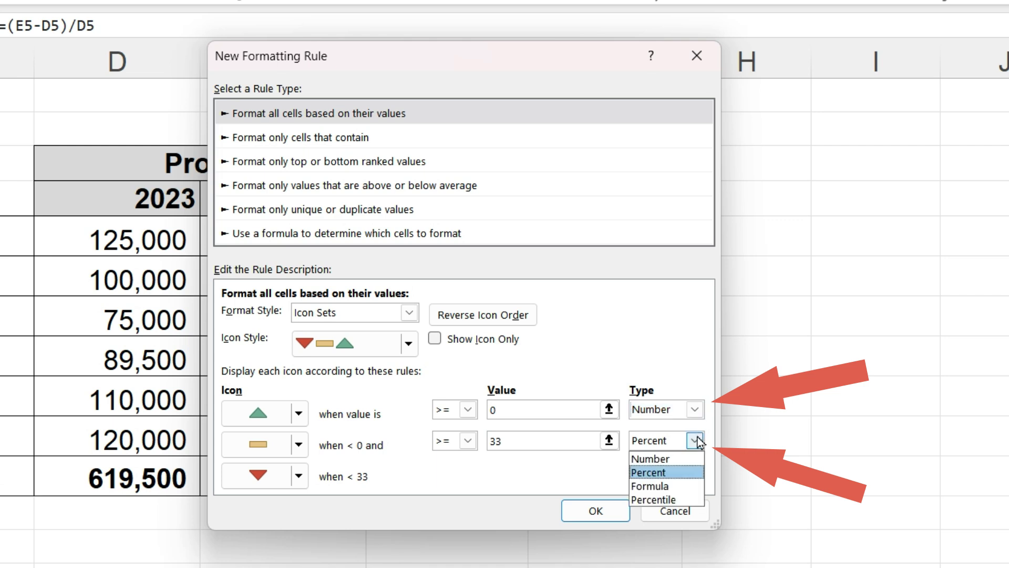
{"action": "left_click", "coordinate": [690, 457]}
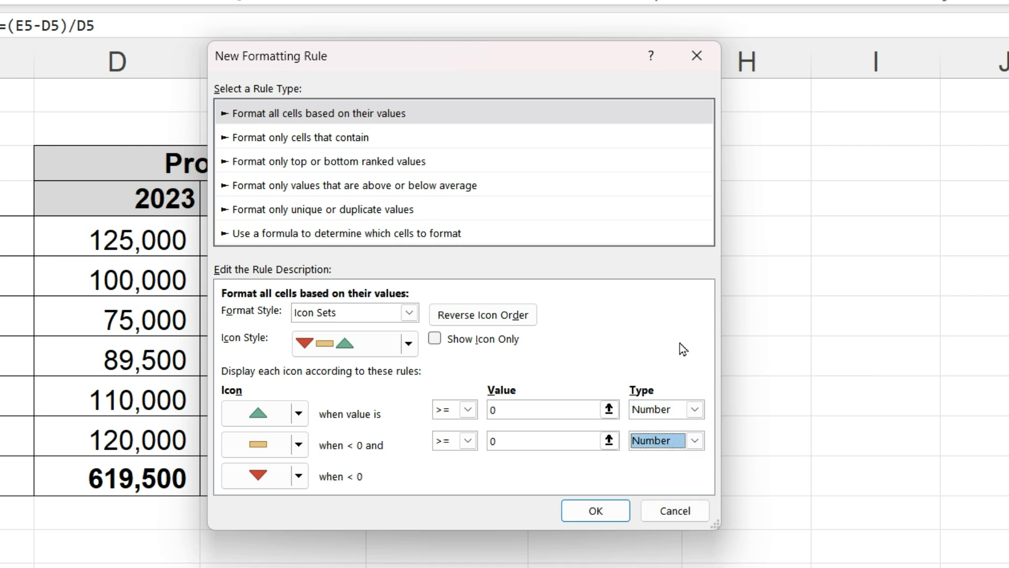
{"action": "left_click", "coordinate": [467, 410]}
{"action": "left_click", "coordinate": [469, 441]}
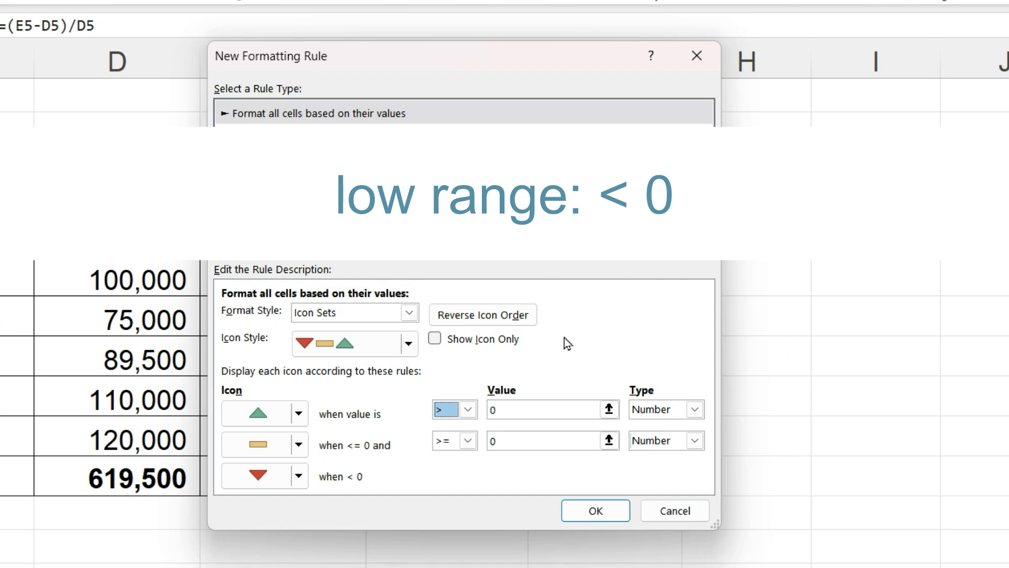
{"action": "left_click", "coordinate": [594, 508]}
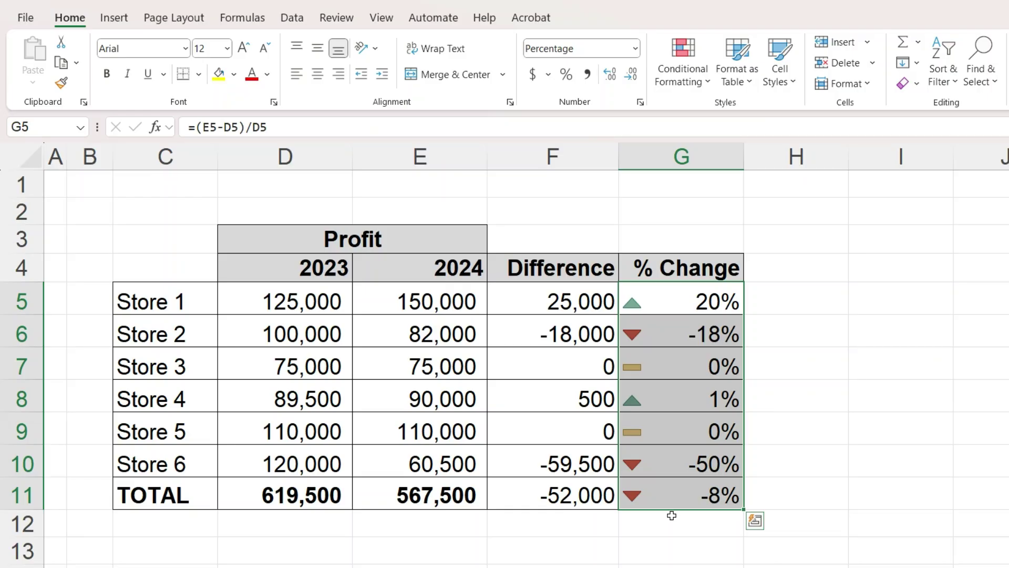
- Select G5:G11 and open its Icon Set rule for editing from Manage Rules
{"action": "left_click", "coordinate": [658, 237]}
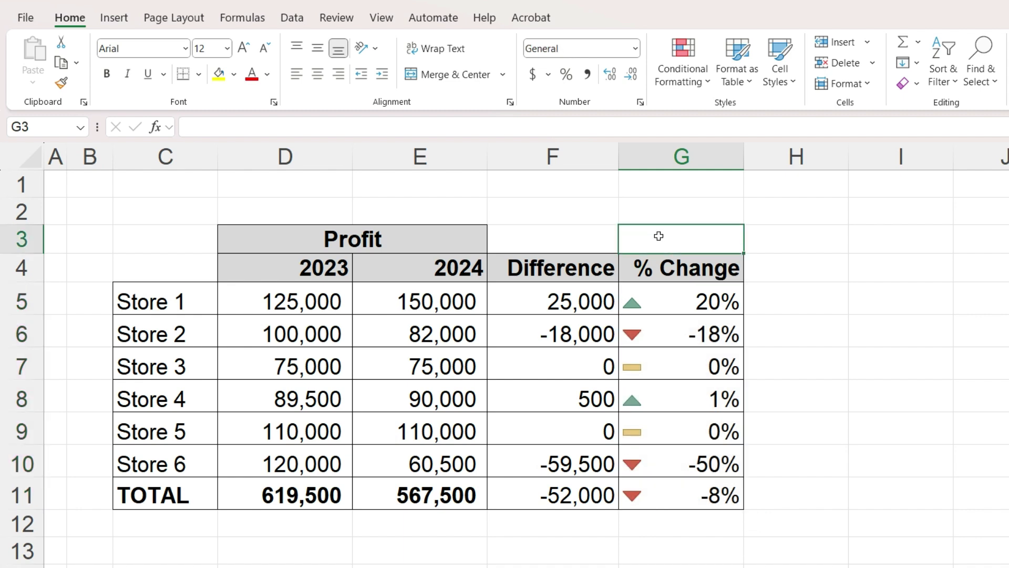
{"action": "left_click_drag", "start_coordinate": [661, 299], "coordinate": [662, 487]}
{"action": "left_click", "coordinate": [708, 84]}
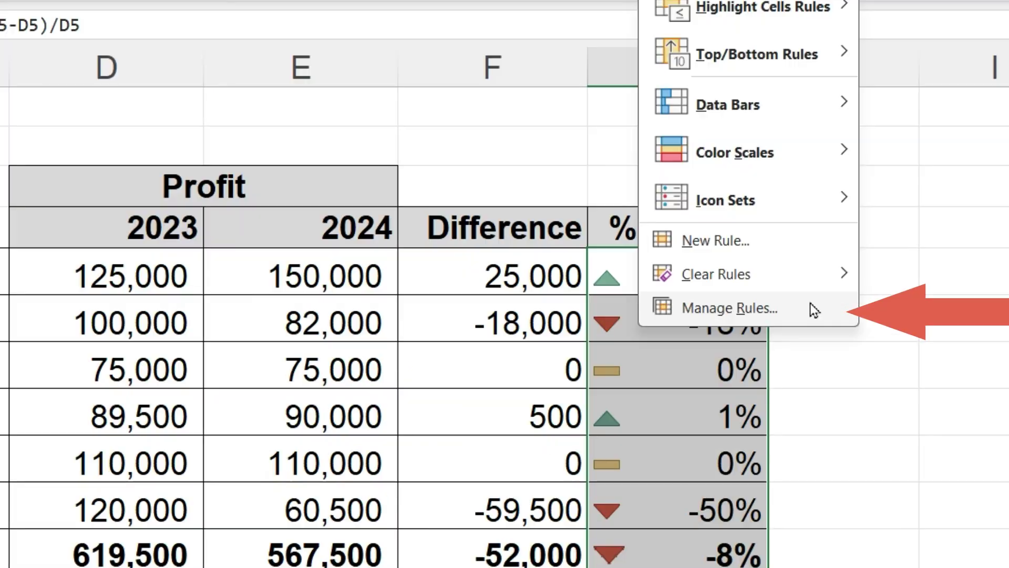
{"action": "left_click", "coordinate": [809, 303]}
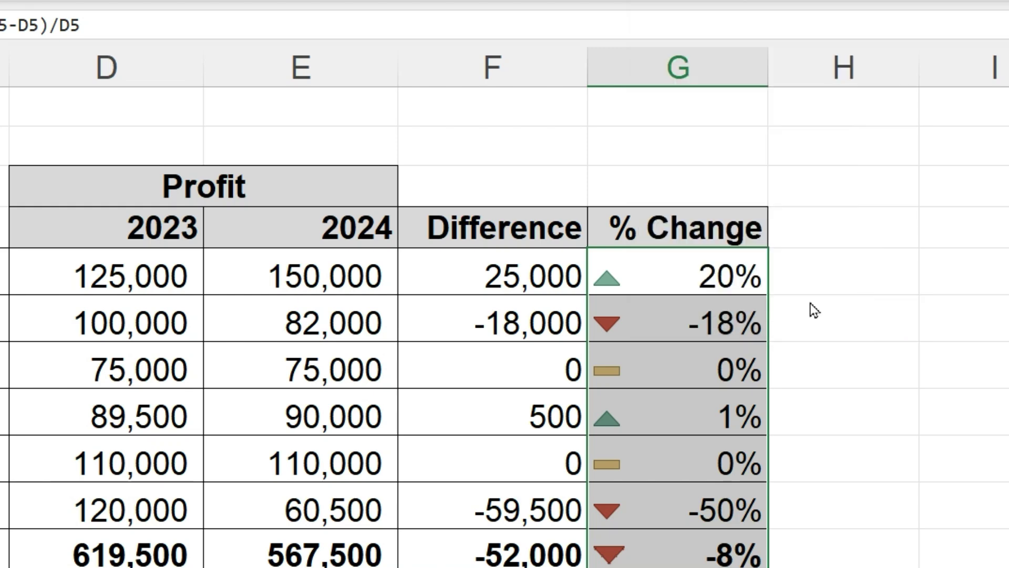
{"action": "left_click", "coordinate": [204, 345]}
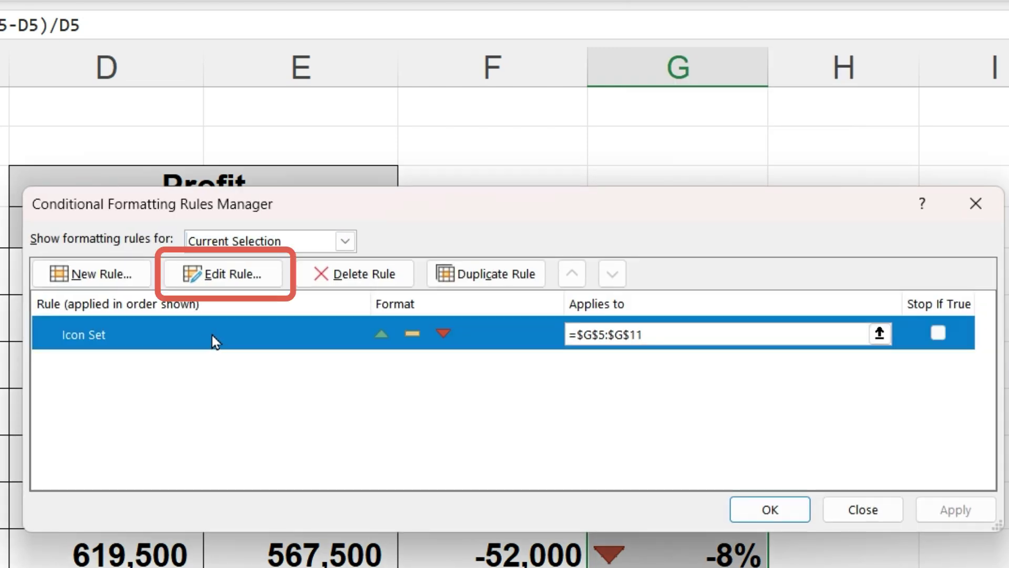
{"action": "left_click", "coordinate": [256, 275]}
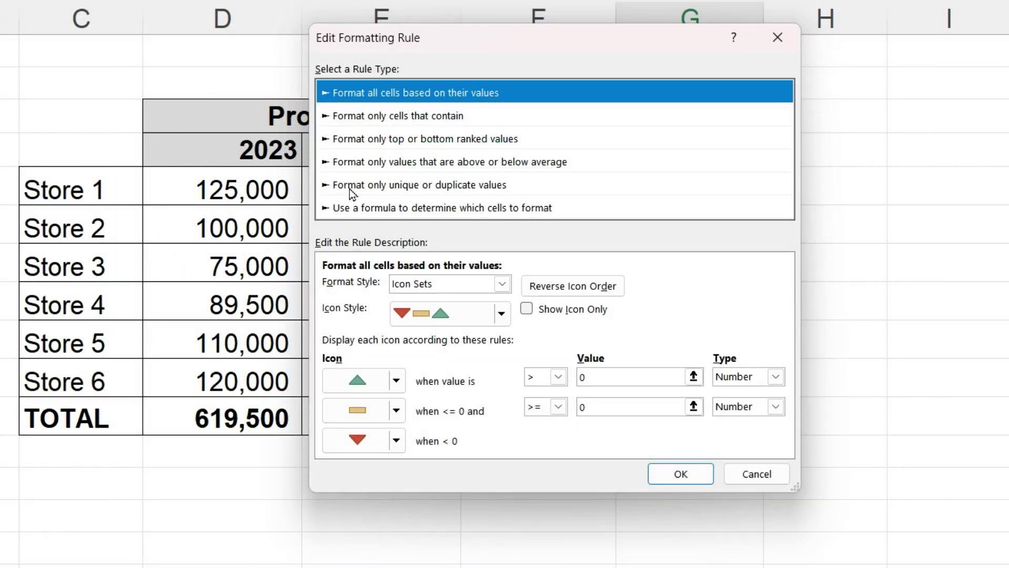
- Use green circles for the positive and zero icons and apply the updated rule
{"action": "left_click", "coordinate": [397, 381]}
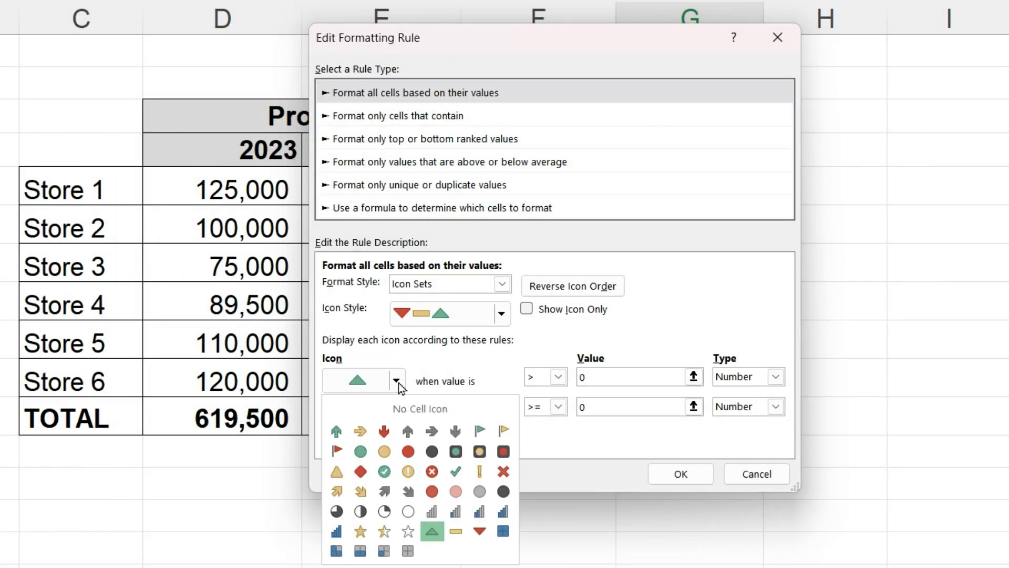
{"action": "left_click", "coordinate": [361, 451]}
{"action": "left_click", "coordinate": [386, 415]}
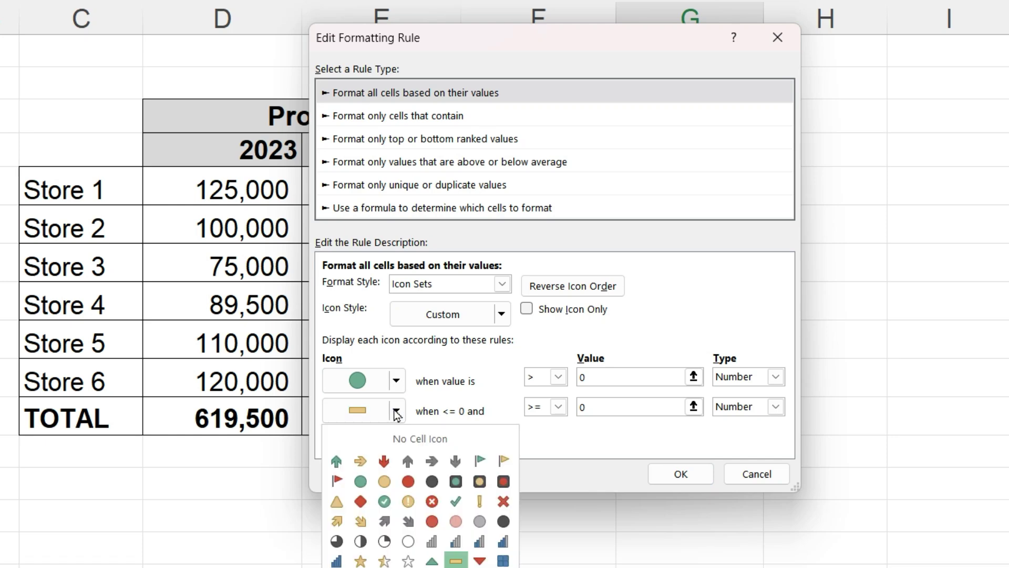
{"action": "left_click", "coordinate": [360, 481]}
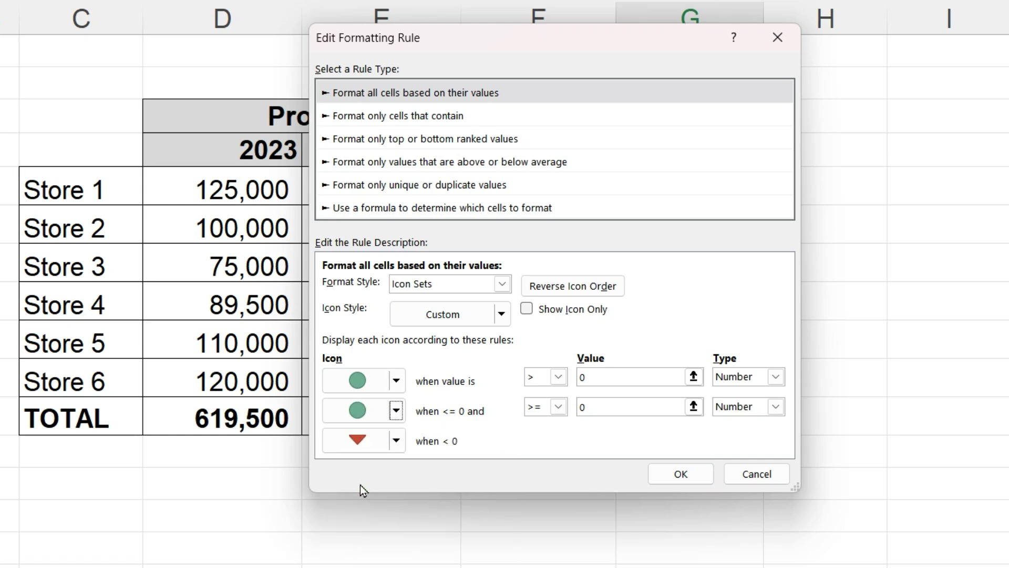
{"action": "left_click", "coordinate": [683, 475]}
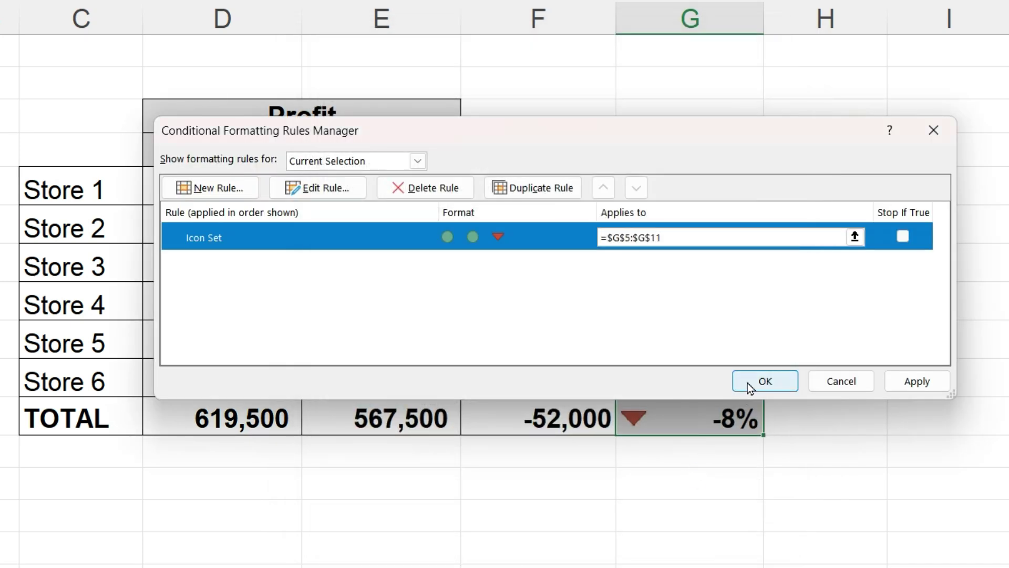
{"action": "left_click", "coordinate": [765, 380]}
{"action": "left_click", "coordinate": [665, 107]}
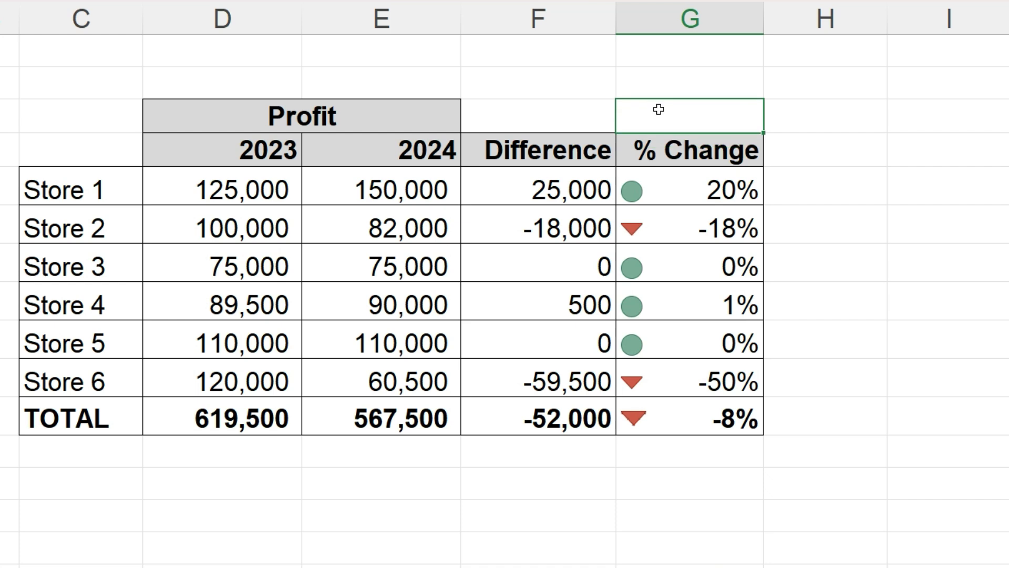
- Select G5:G11 and open the Icon Set rule for editing via Manage Rules
{"action": "left_click_drag", "start_coordinate": [666, 191], "coordinate": [673, 405]}
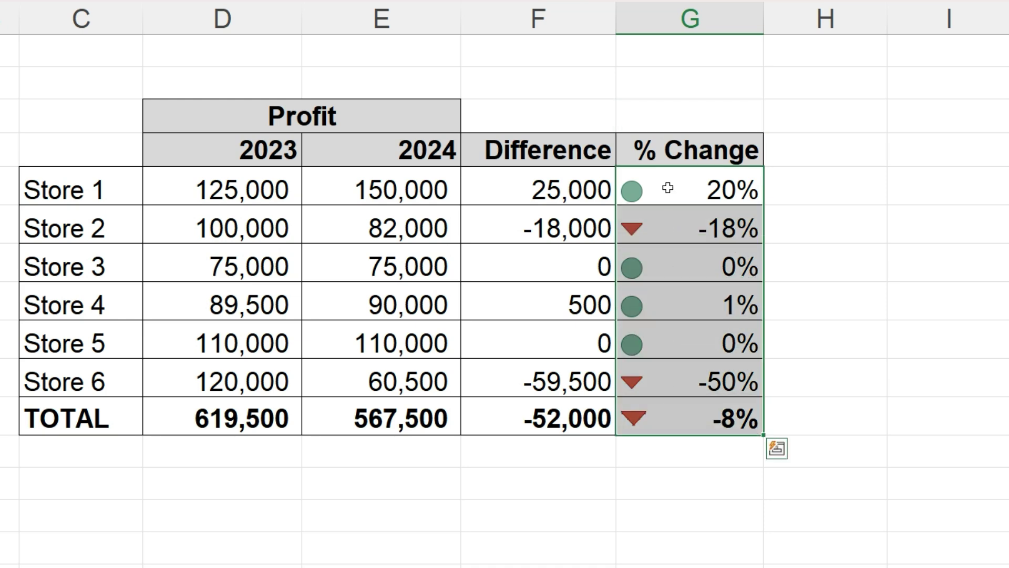
{"action": "left_click", "coordinate": [752, 0]}
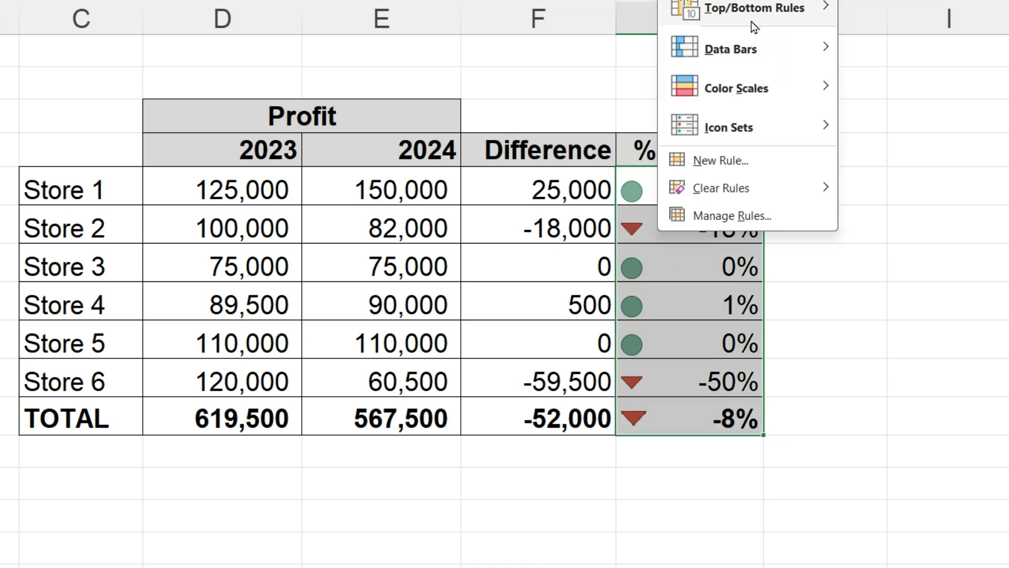
{"action": "left_click", "coordinate": [793, 216]}
{"action": "left_click", "coordinate": [356, 243]}
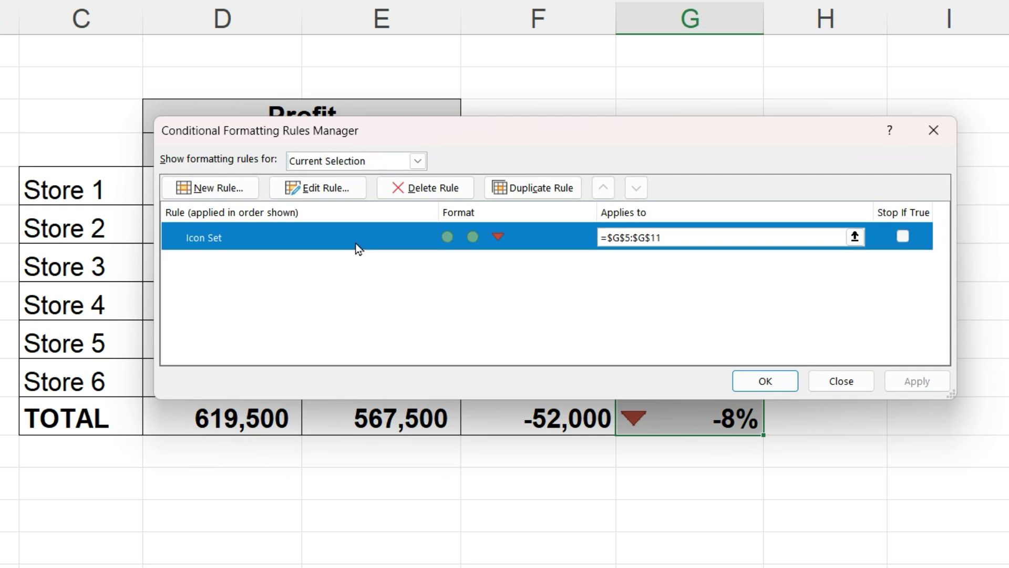
{"action": "left_click", "coordinate": [353, 191]}
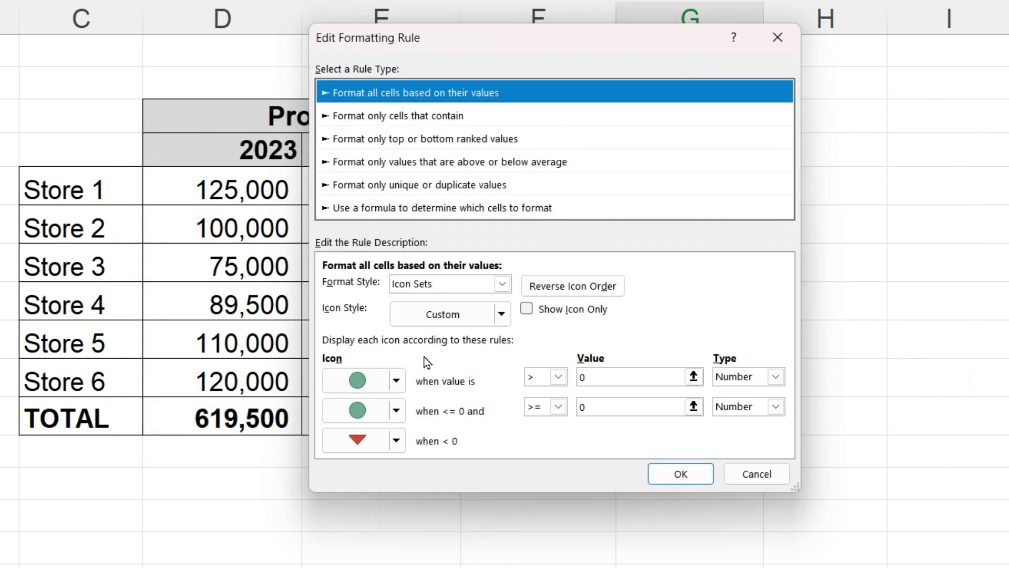
- Set the positive and zero icons to No Cell Icon and apply the rule
{"action": "left_click", "coordinate": [397, 382]}
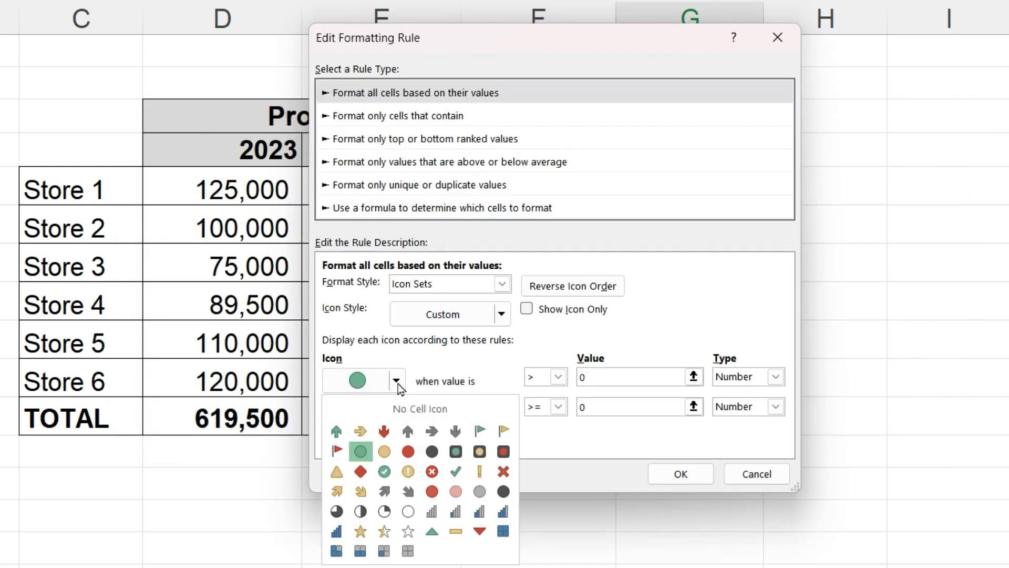
{"action": "left_click", "coordinate": [479, 408]}
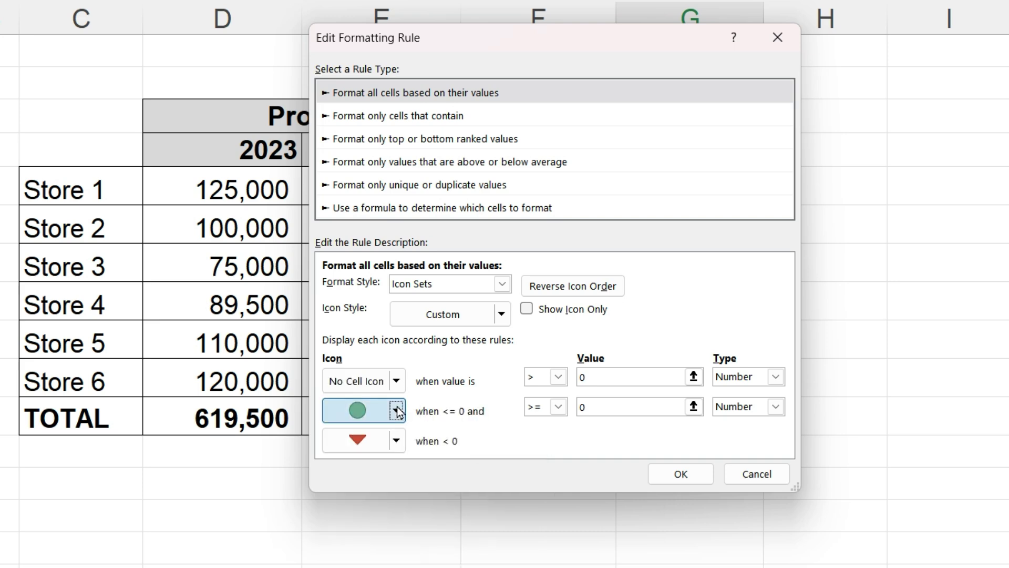
{"action": "left_click", "coordinate": [396, 411]}
{"action": "left_click", "coordinate": [479, 440]}
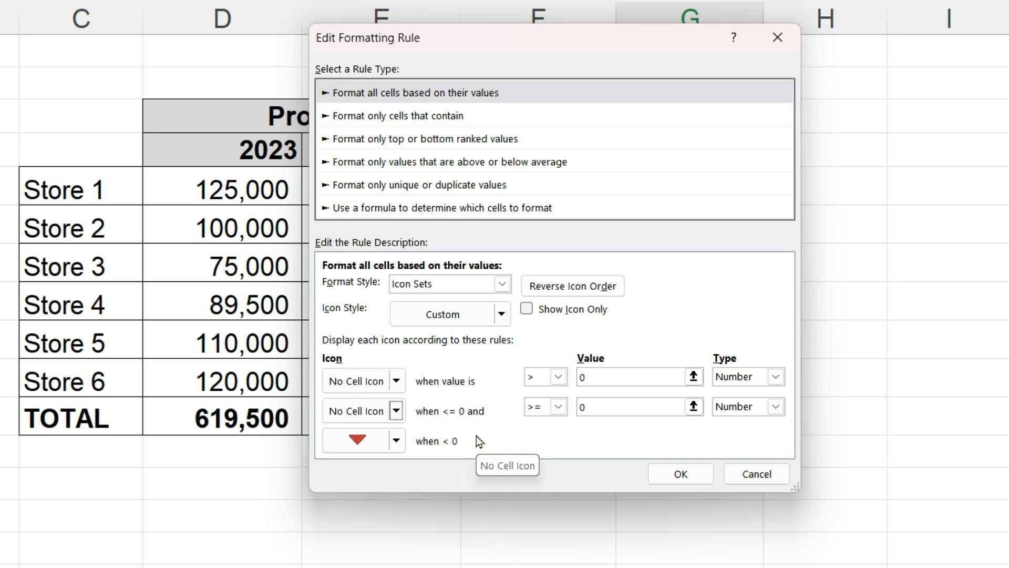
{"action": "left_click", "coordinate": [663, 475]}
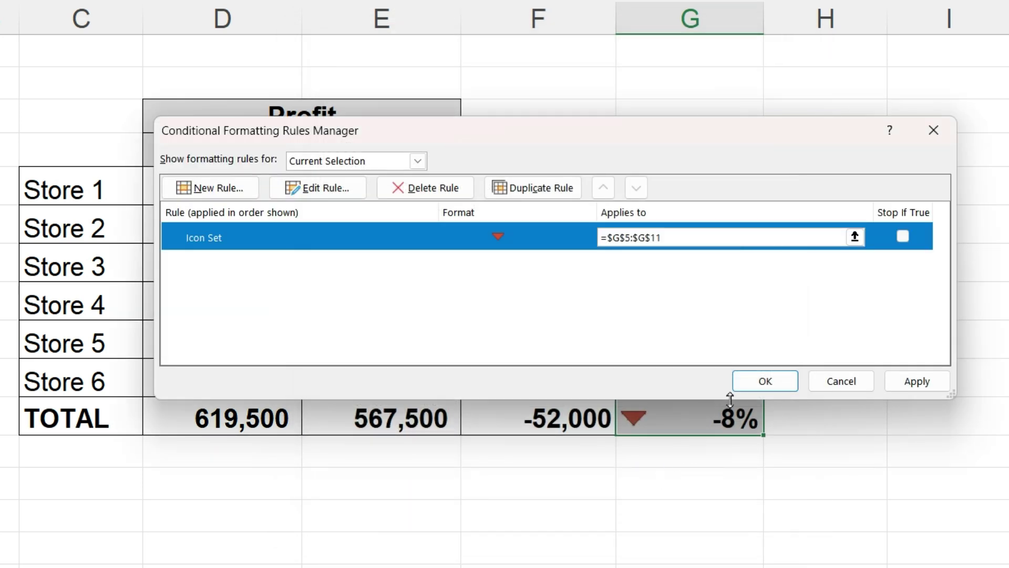
{"action": "left_click", "coordinate": [766, 381]}
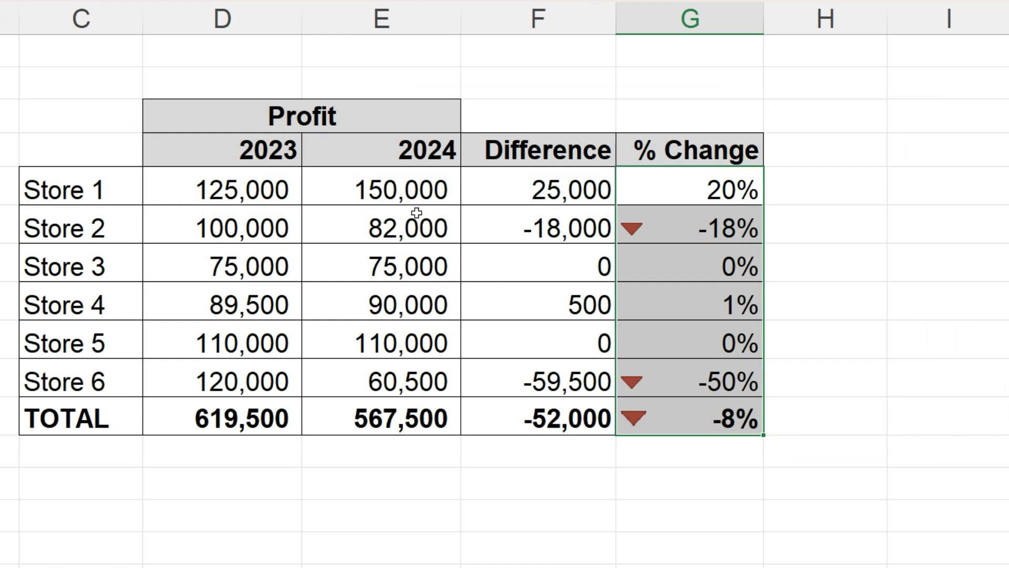
- Test Store 1's 2024 profit at 80,000, undo to 150,000, then open Conditional Formatting for G5:G11
{"action": "left_click", "coordinate": [412, 196]}
{"action": "type", "text": "80000"}
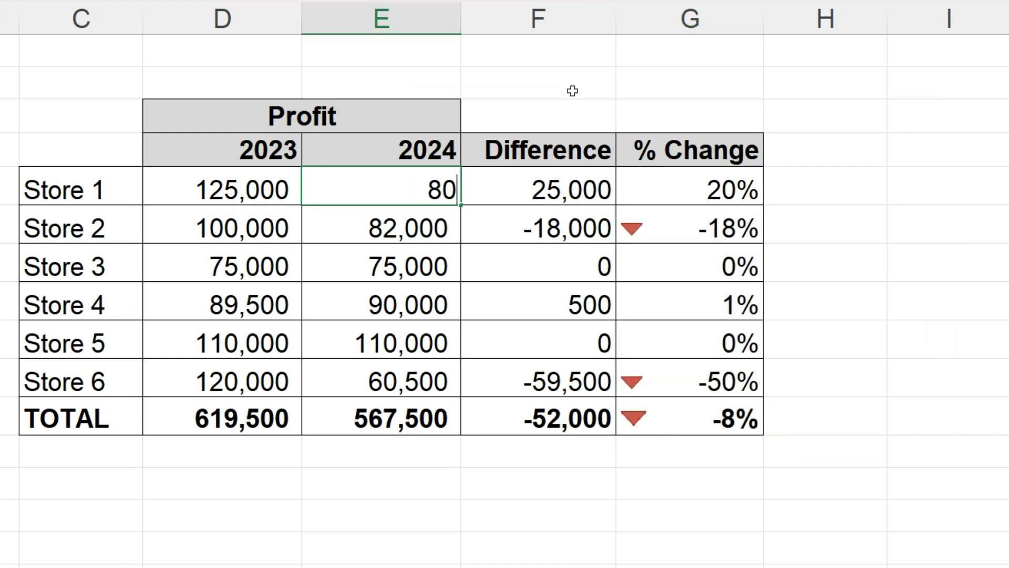
{"action": "key", "text": "Return"}
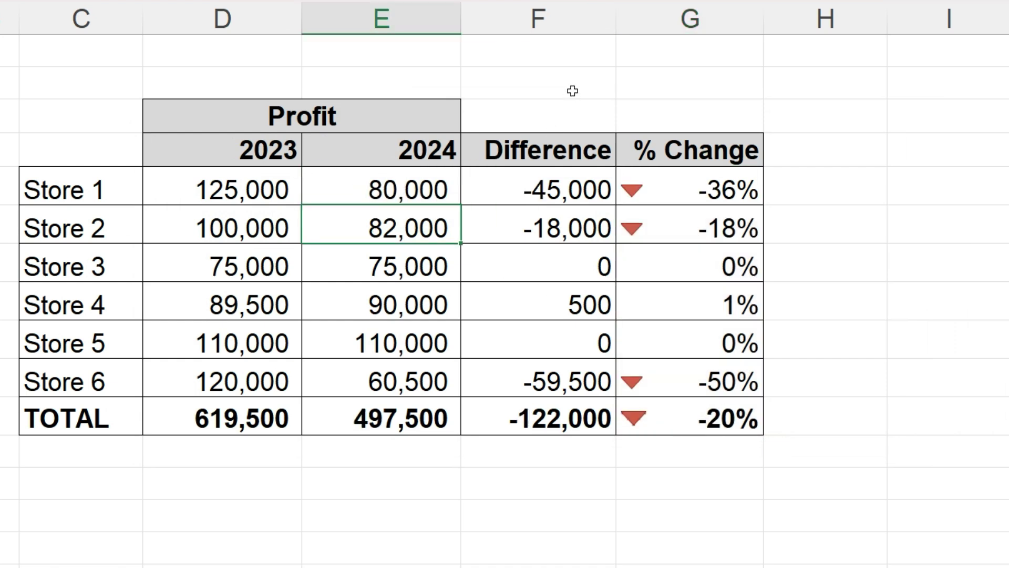
{"action": "key", "text": "ctrl+z"}
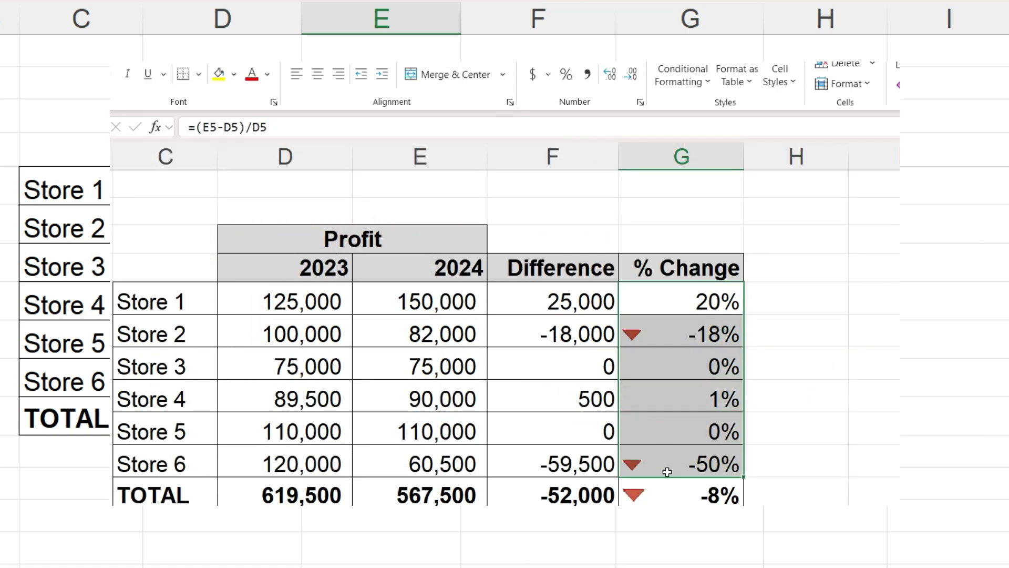
{"action": "left_click_drag", "start_coordinate": [667, 465], "coordinate": [667, 494]}
{"action": "left_click", "coordinate": [682, 63]}
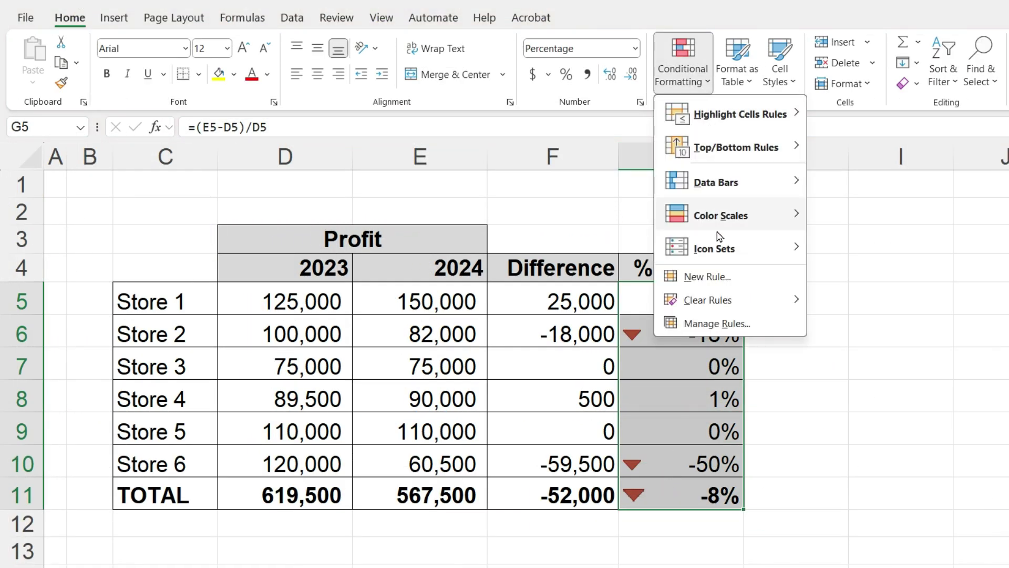
- Edit the Icon Set rule so values above 0.1 get a gold star
{"action": "left_click", "coordinate": [757, 326]}
{"action": "left_click", "coordinate": [439, 344]}
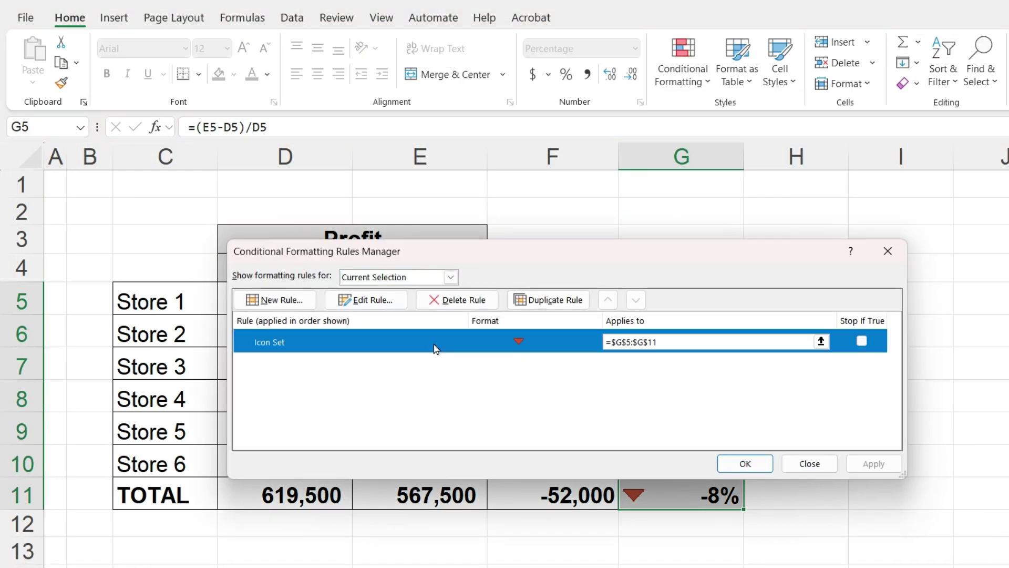
{"action": "left_click", "coordinate": [399, 302]}
{"action": "left_click_drag", "start_coordinate": [497, 184], "coordinate": [398, 45]}
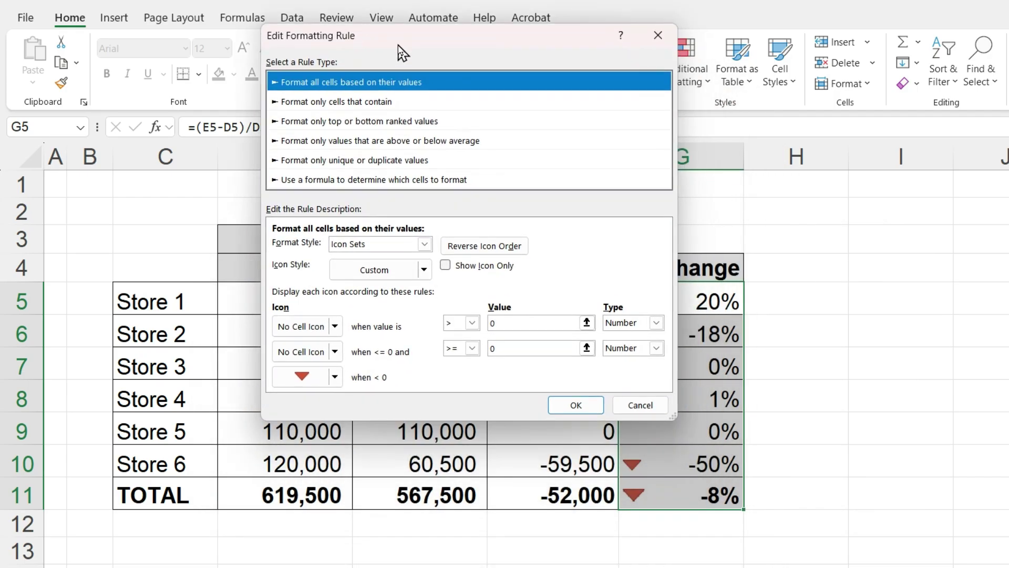
{"action": "left_click", "coordinate": [335, 326]}
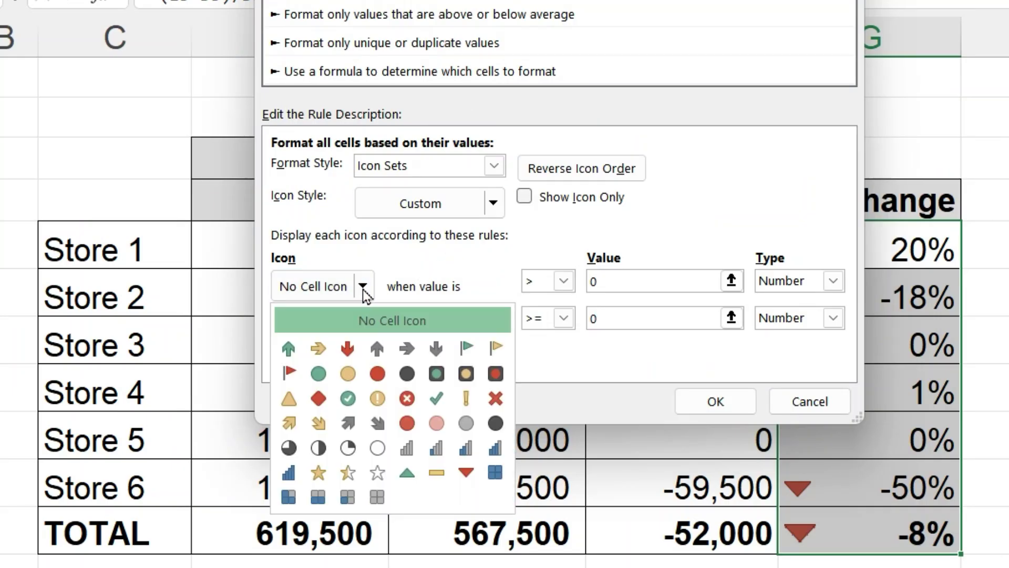
{"action": "left_click", "coordinate": [325, 470]}
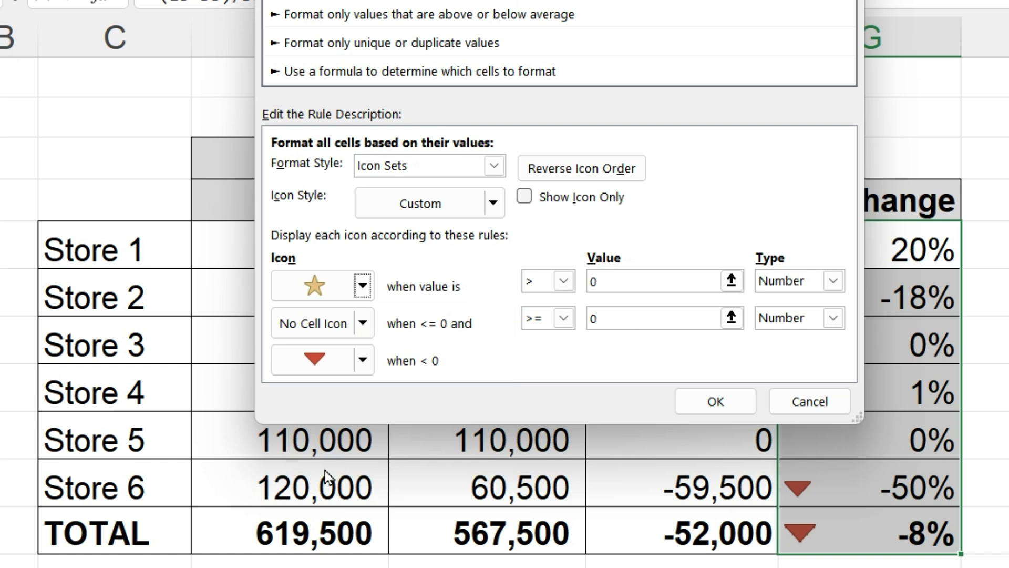
{"action": "left_click", "coordinate": [611, 282]}
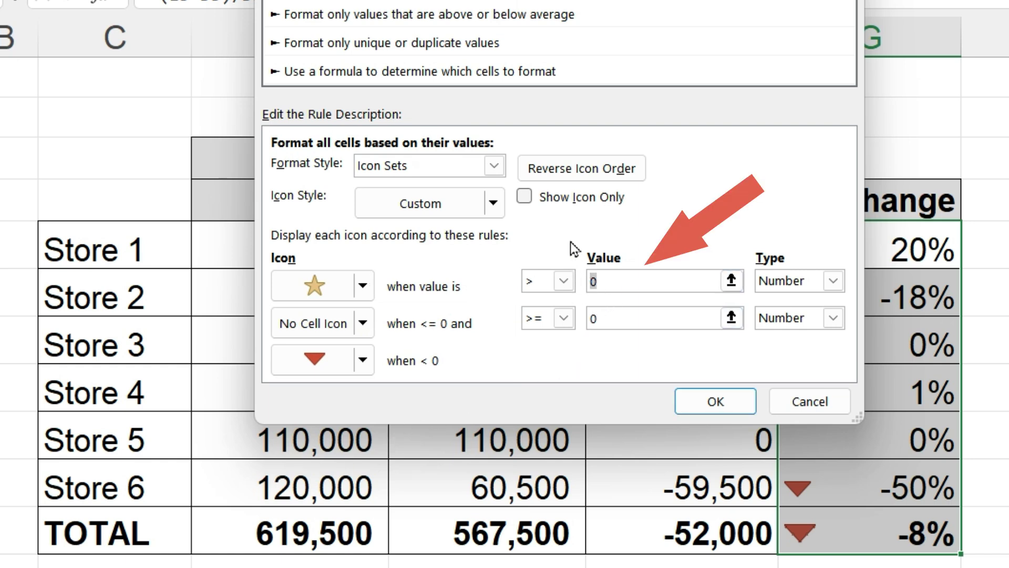
{"action": "type", "text": ".1"}
- Set the negative-value icon to No Cell Icon and apply the edited rule
{"action": "left_click", "coordinate": [362, 360]}
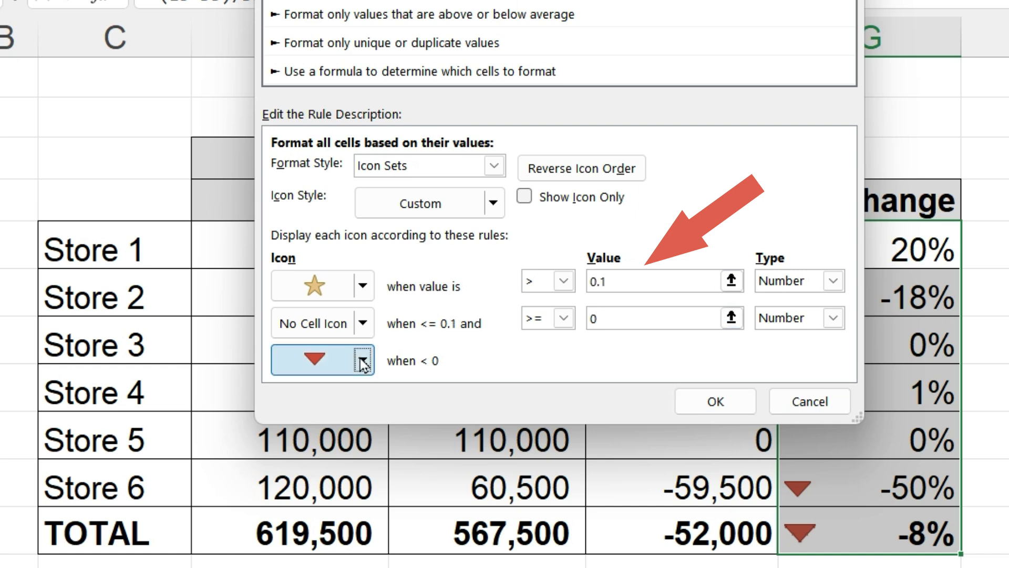
{"action": "left_click", "coordinate": [356, 391]}
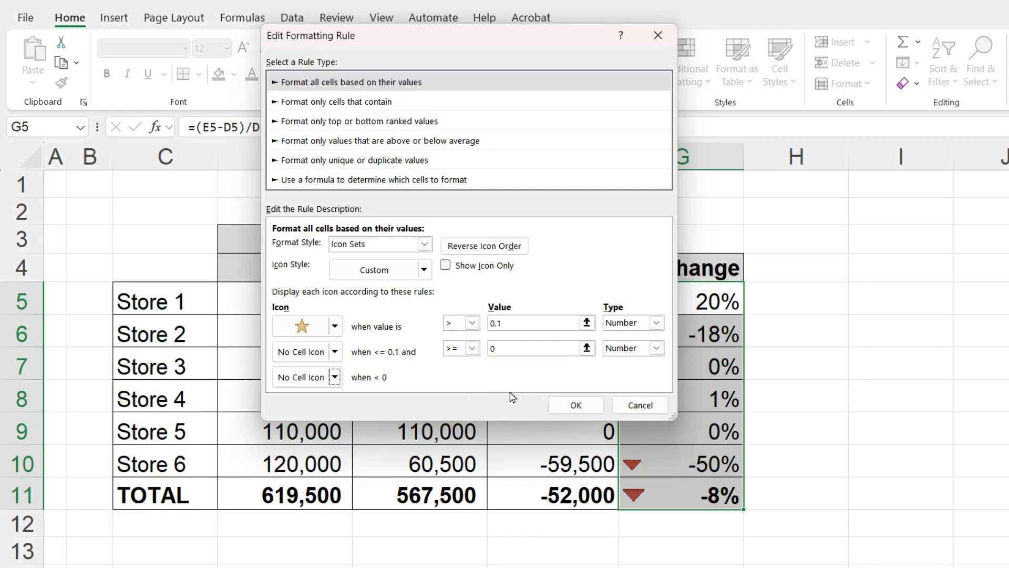
{"action": "left_click", "coordinate": [573, 405]}
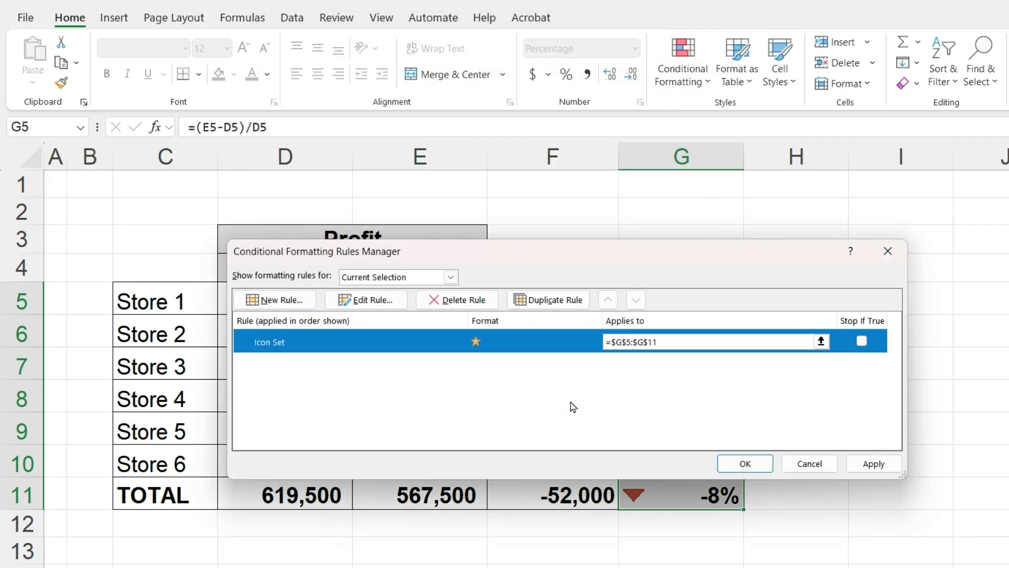
{"action": "left_click", "coordinate": [742, 462]}
{"action": "left_click", "coordinate": [381, 424]}
- Enter a test 2024 profit of 125,000 for Store 5
{"action": "type", "text": "125,00"}
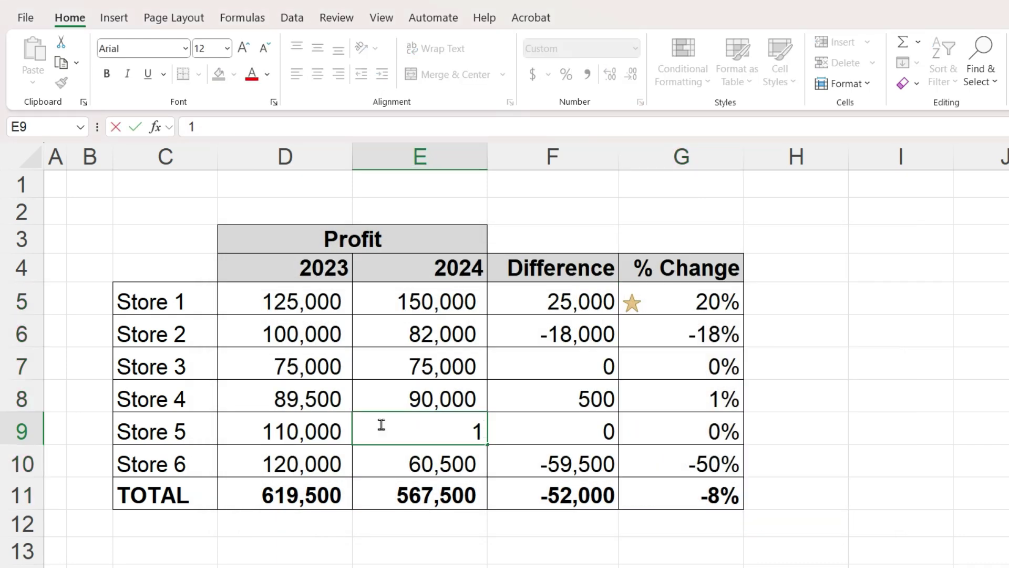
{"action": "type", "text": "000"}
{"action": "key", "text": "Return"}
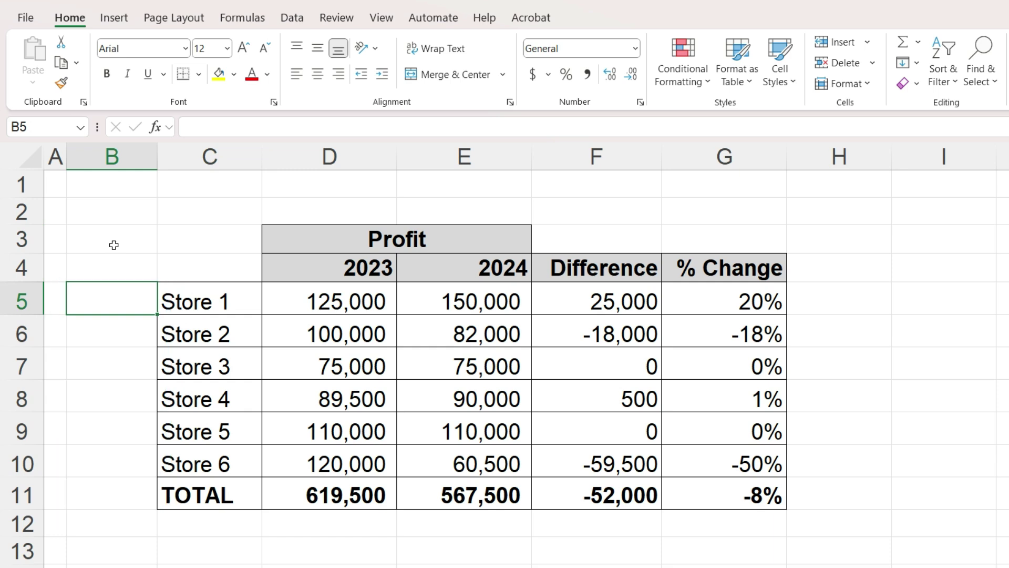
- Enter =G5 in B5, fill it down to B11, and open Conditional Formatting for B5:B11
{"action": "type", "text": "="}
{"action": "left_click", "coordinate": [699, 301]}
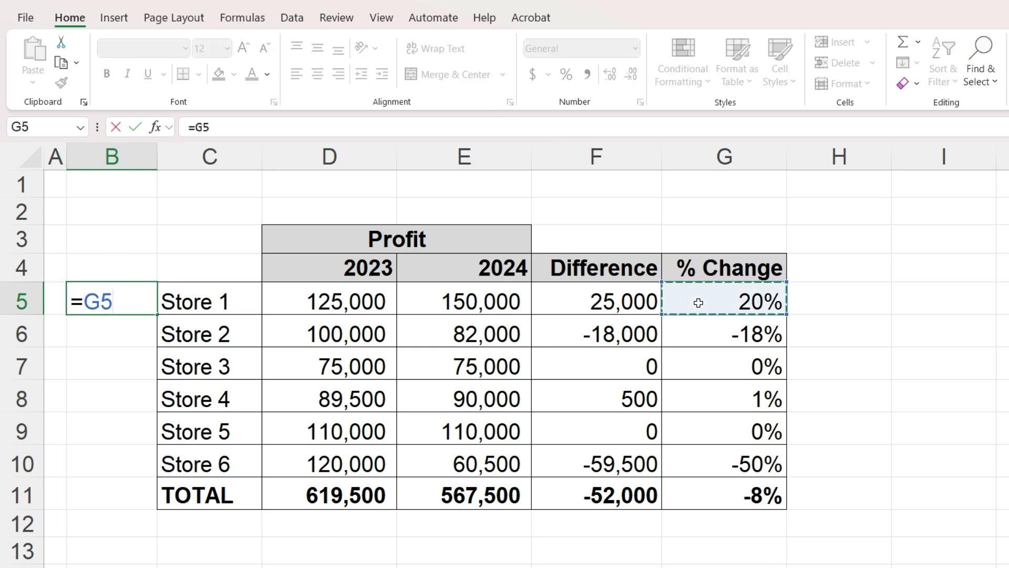
{"action": "key", "text": "Return"}
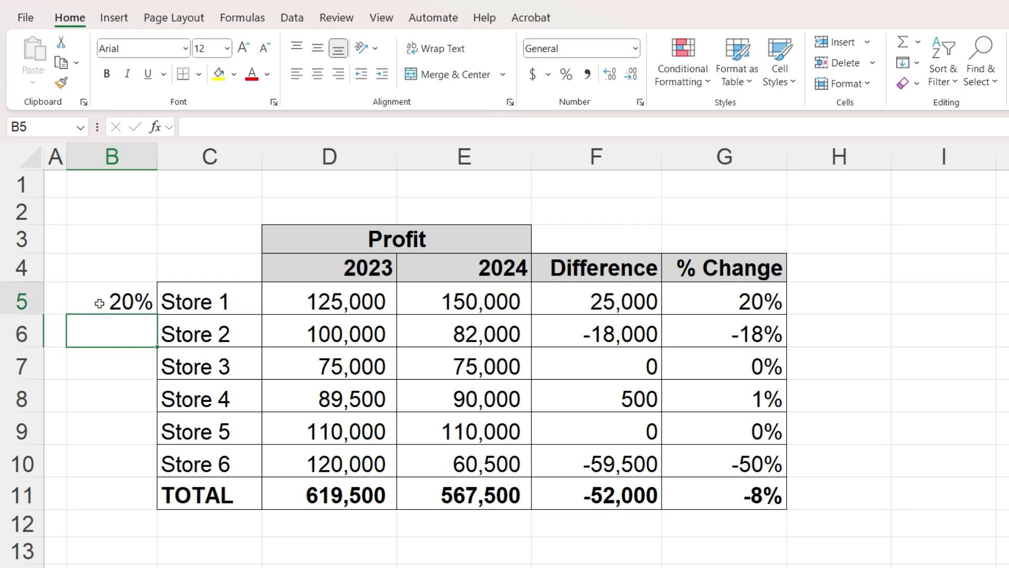
{"action": "left_click", "coordinate": [99, 304]}
{"action": "left_click_drag", "start_coordinate": [157, 315], "coordinate": [158, 502]}
{"action": "left_click_drag", "start_coordinate": [94, 300], "coordinate": [87, 492]}
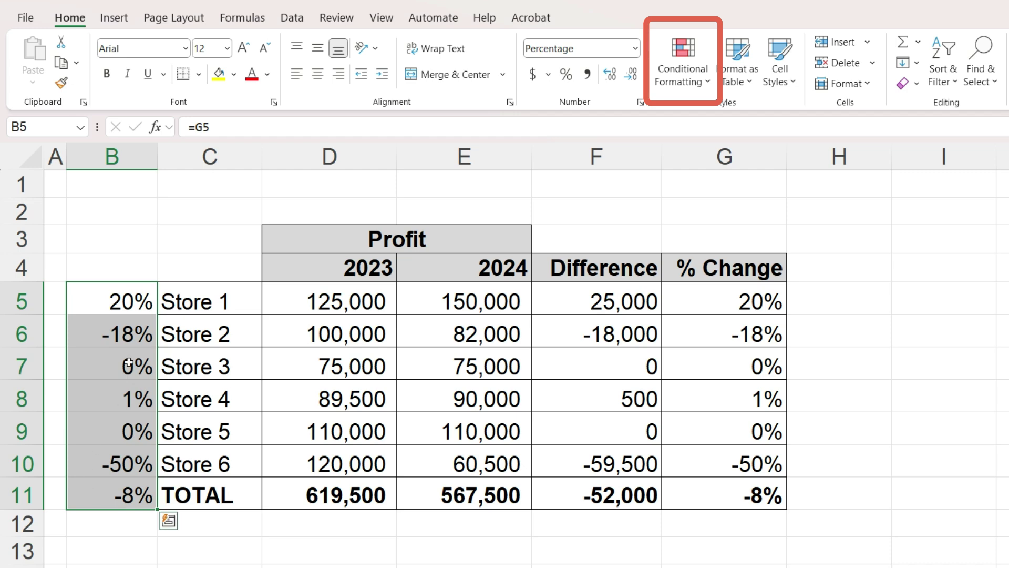
{"action": "left_click", "coordinate": [708, 84]}
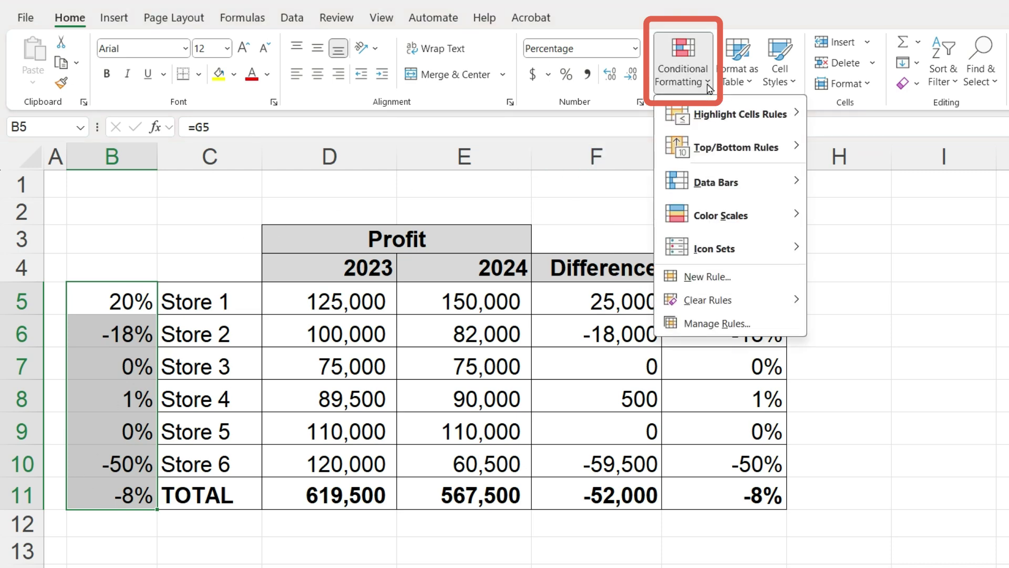
- Create a new Icon Sets rule using 3 Triangles with Show Icon Only checked
{"action": "left_click", "coordinate": [734, 276]}
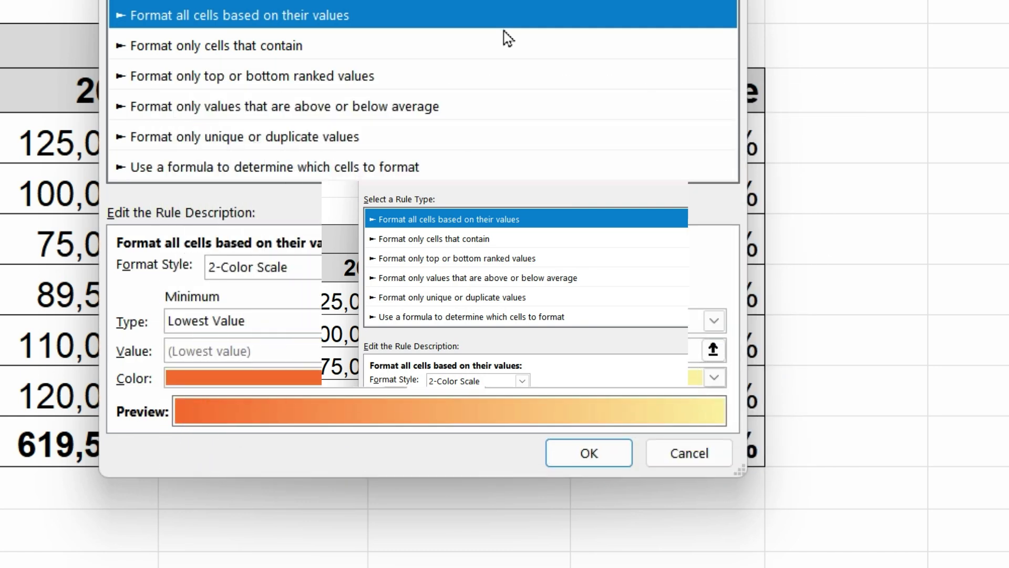
{"action": "left_click", "coordinate": [354, 267]}
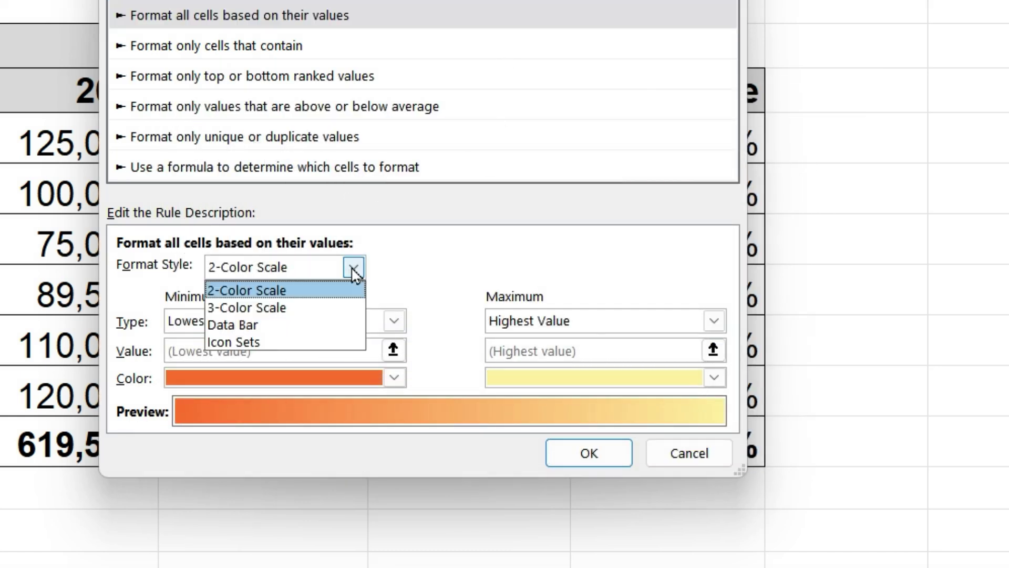
{"action": "left_click", "coordinate": [330, 342]}
{"action": "left_click", "coordinate": [352, 313]}
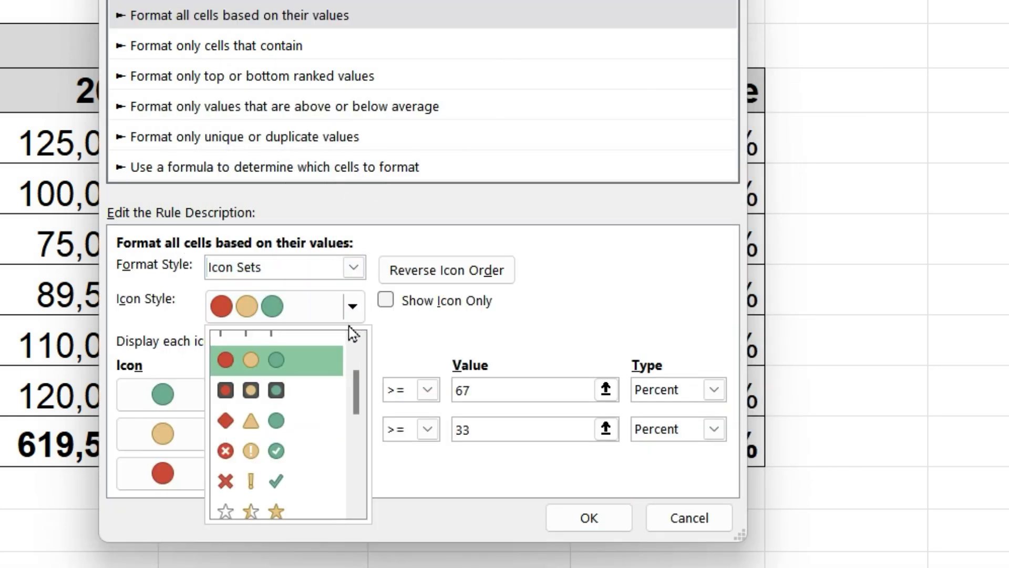
{"action": "scroll", "coordinate": [334, 407], "scroll_direction": "down", "scroll_amount": 2}
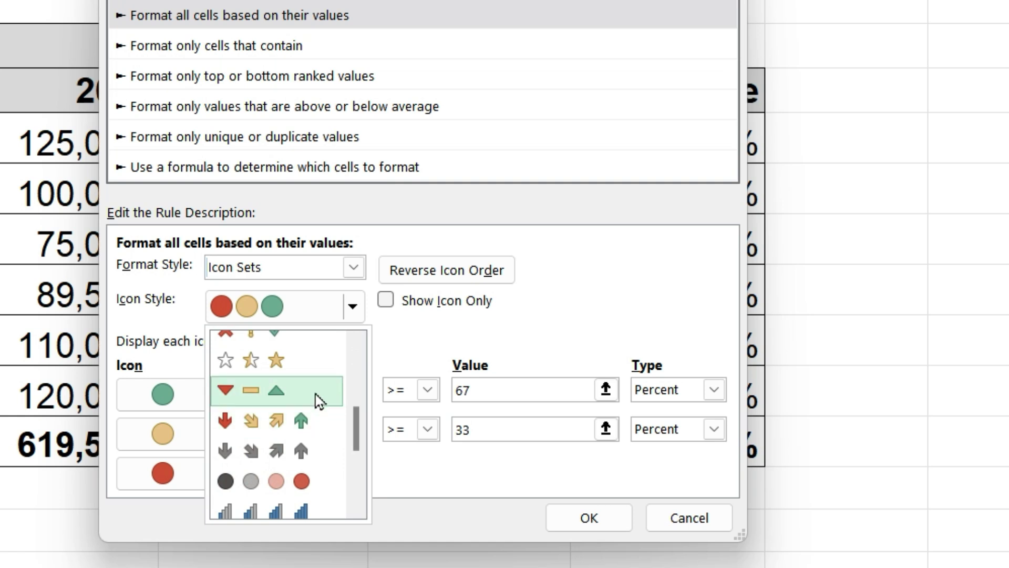
{"action": "left_click", "coordinate": [316, 394]}
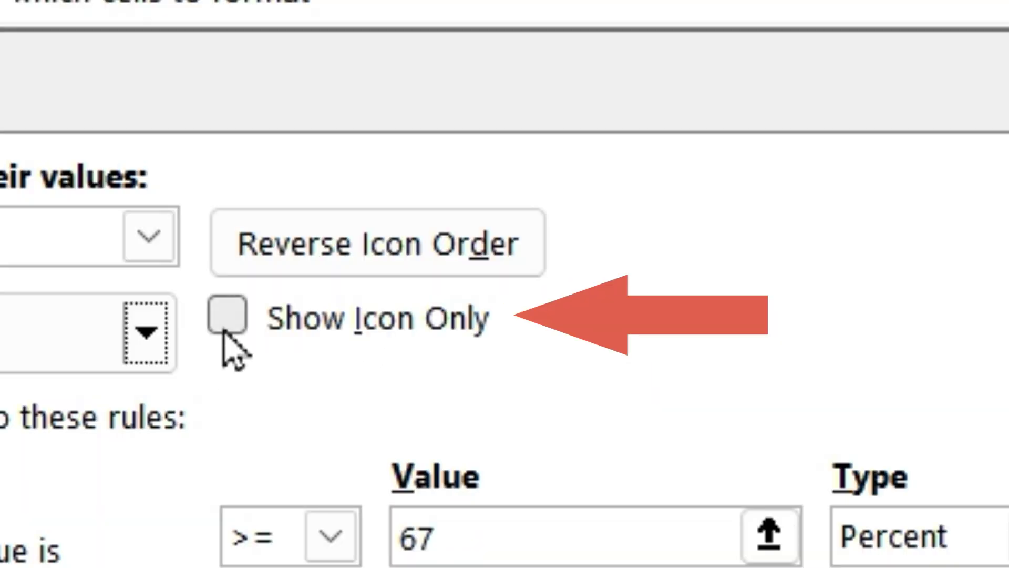
{"action": "left_click", "coordinate": [385, 304]}
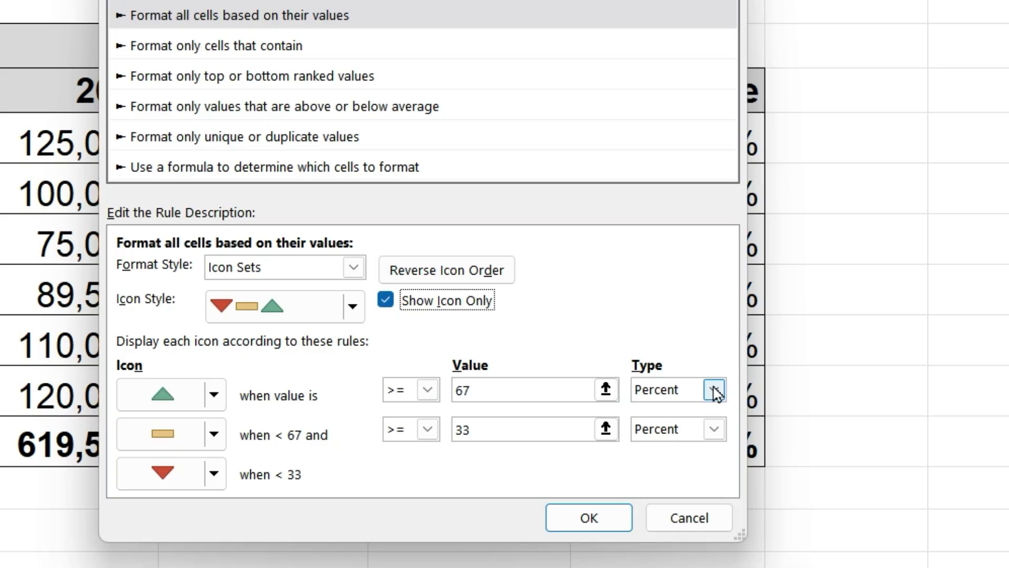
- Set both thresholds to Number 0, make the first operator >, and apply the rule
{"action": "left_click", "coordinate": [713, 389]}
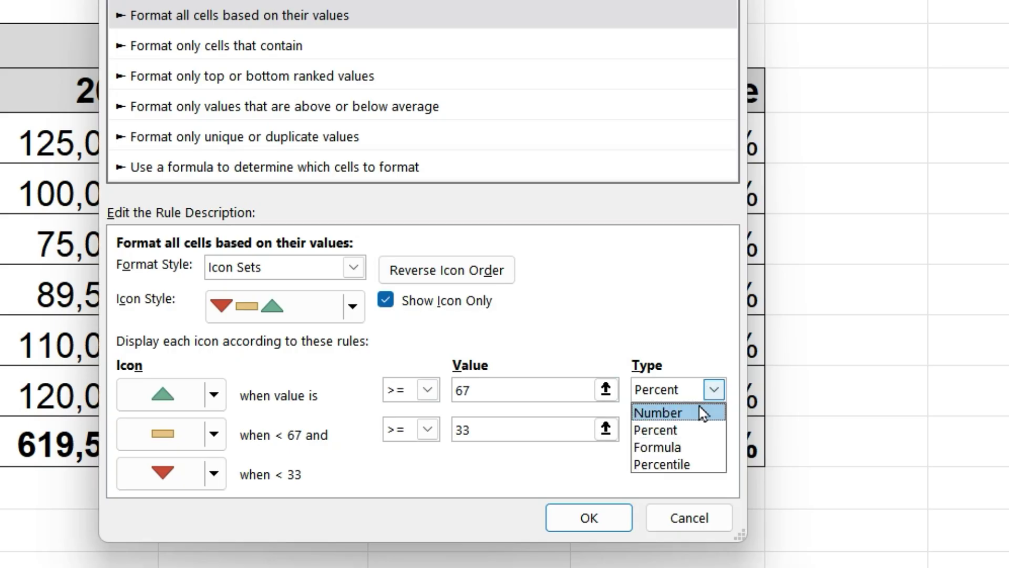
{"action": "left_click", "coordinate": [706, 412]}
{"action": "left_click", "coordinate": [715, 429]}
{"action": "left_click", "coordinate": [711, 450]}
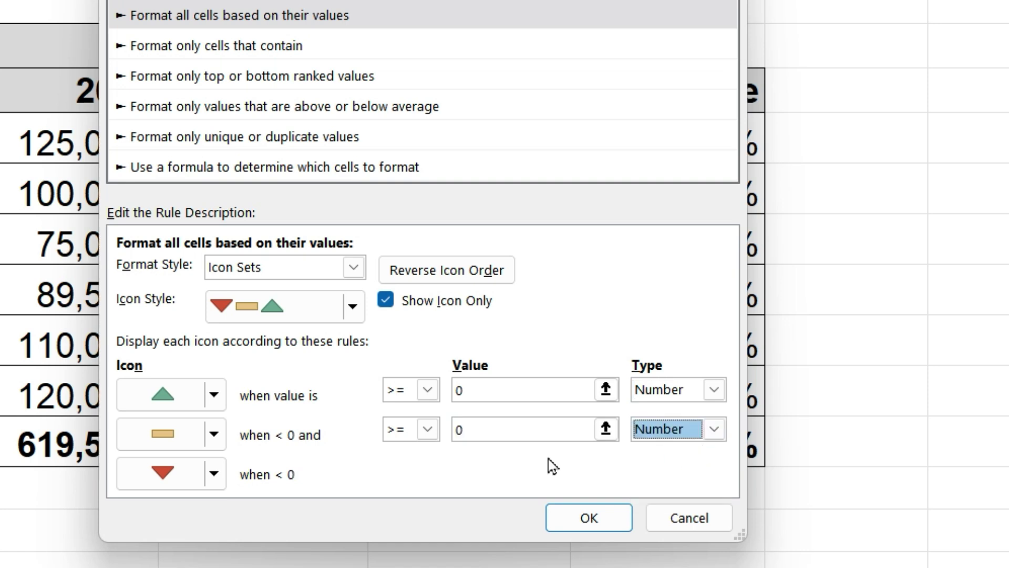
{"action": "left_click", "coordinate": [428, 390]}
{"action": "left_click", "coordinate": [415, 428]}
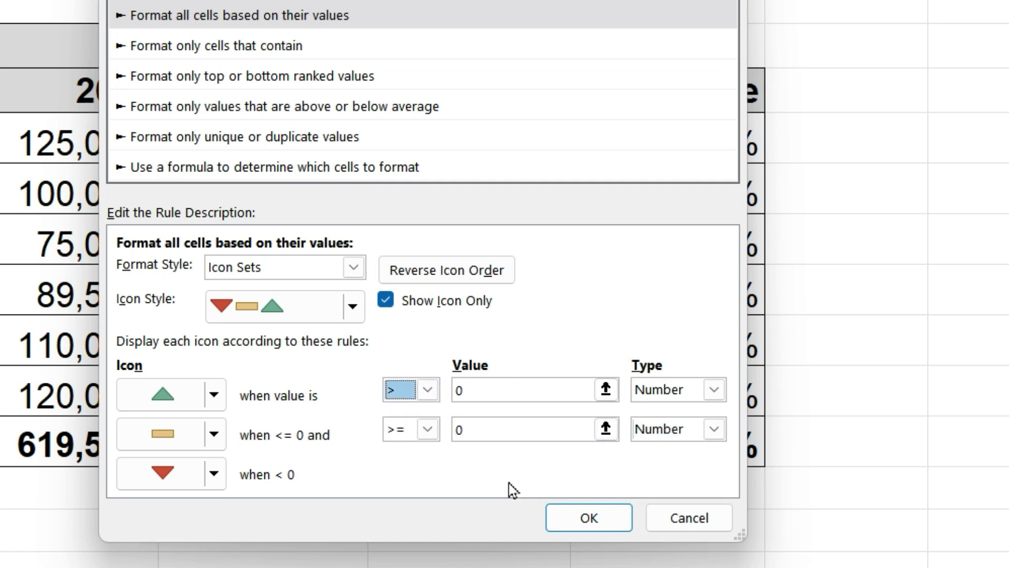
{"action": "left_click", "coordinate": [583, 519]}
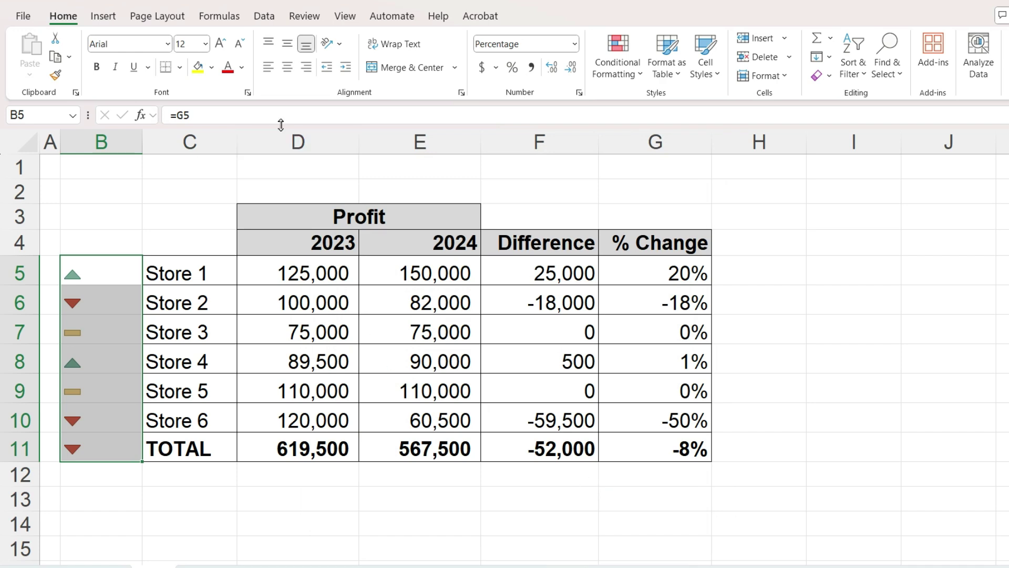
- Centre the icons in column B and narrow the column to fit them
{"action": "left_click", "coordinate": [287, 66]}
{"action": "left_click_drag", "start_coordinate": [141, 151], "coordinate": [120, 151]}
{"action": "left_click", "coordinate": [93, 192]}
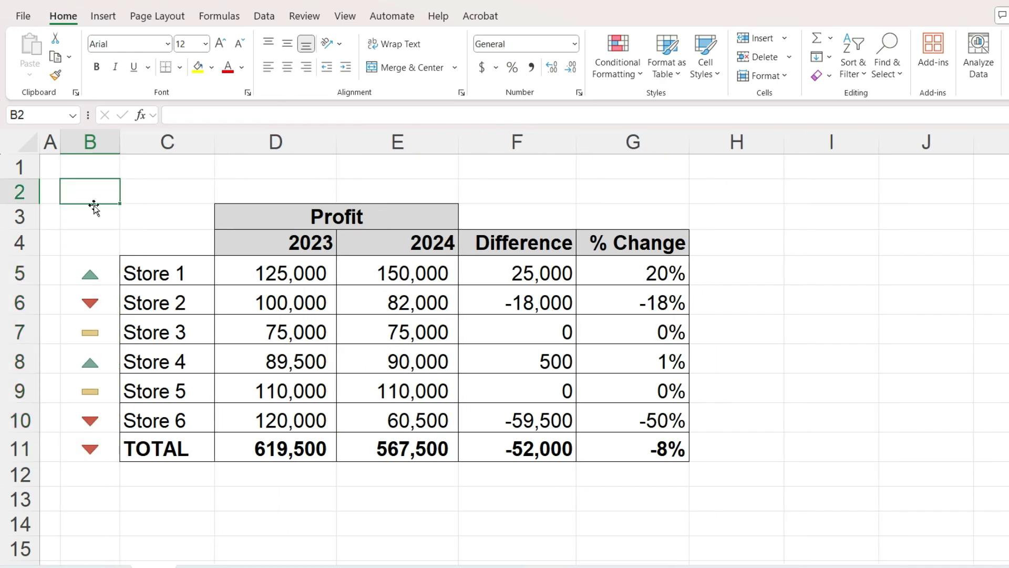
- Replace any borders on B5:C5 with a single outline around Store 1's icon and name
{"action": "left_click_drag", "start_coordinate": [105, 267], "coordinate": [143, 270]}
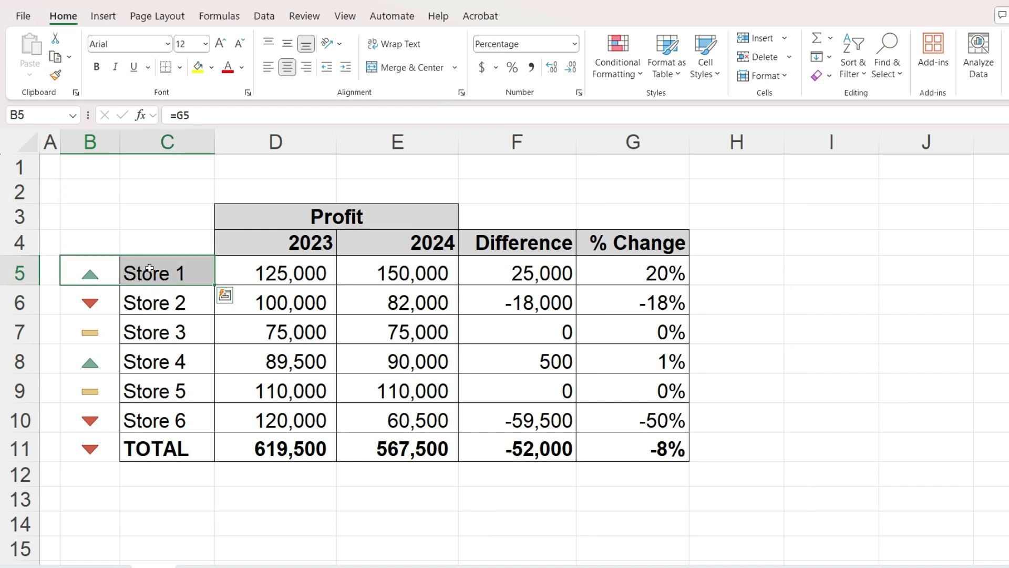
{"action": "left_click", "coordinate": [180, 67]}
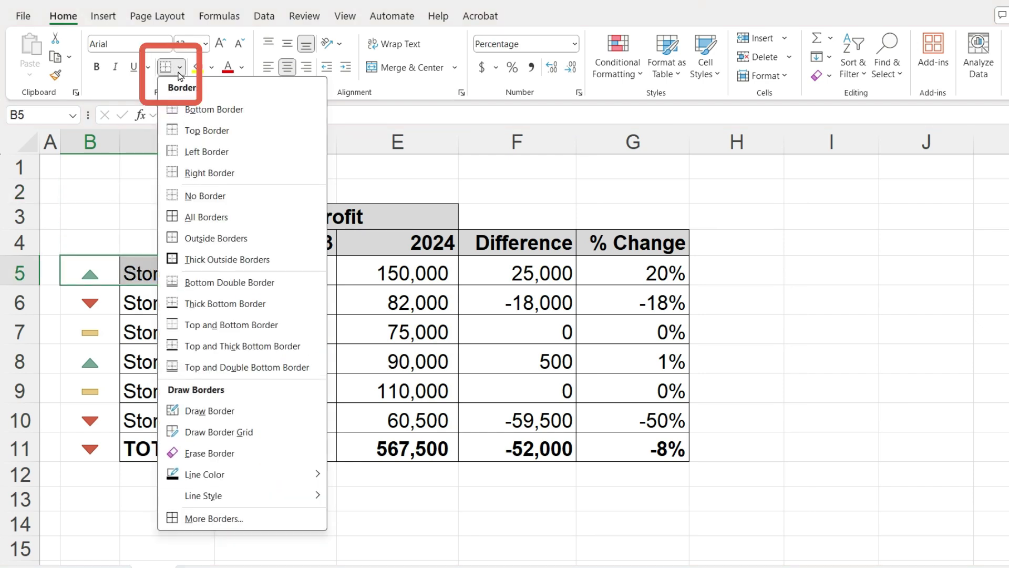
{"action": "left_click", "coordinate": [262, 520]}
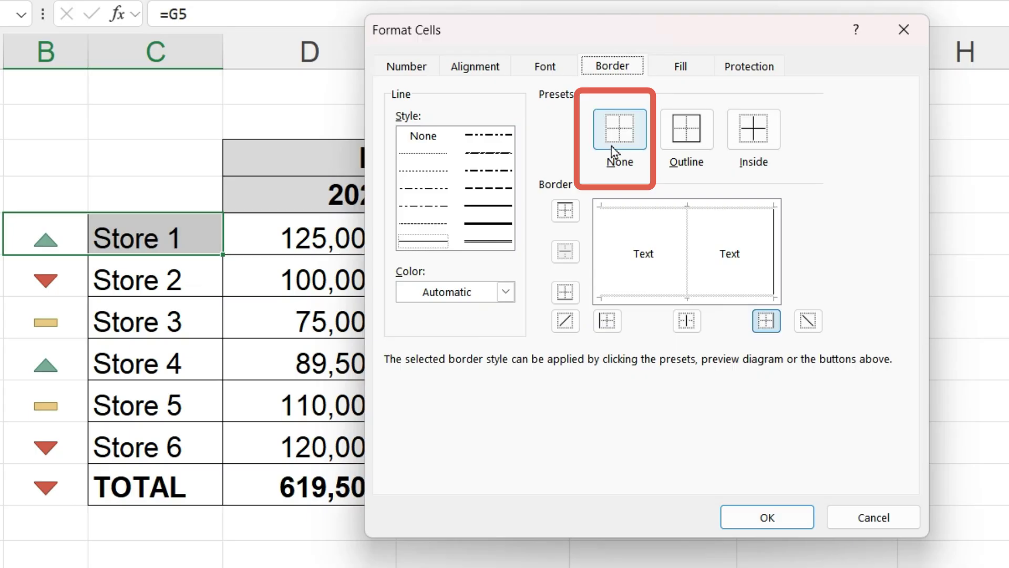
{"action": "left_click", "coordinate": [493, 205]}
{"action": "left_click", "coordinate": [692, 138]}
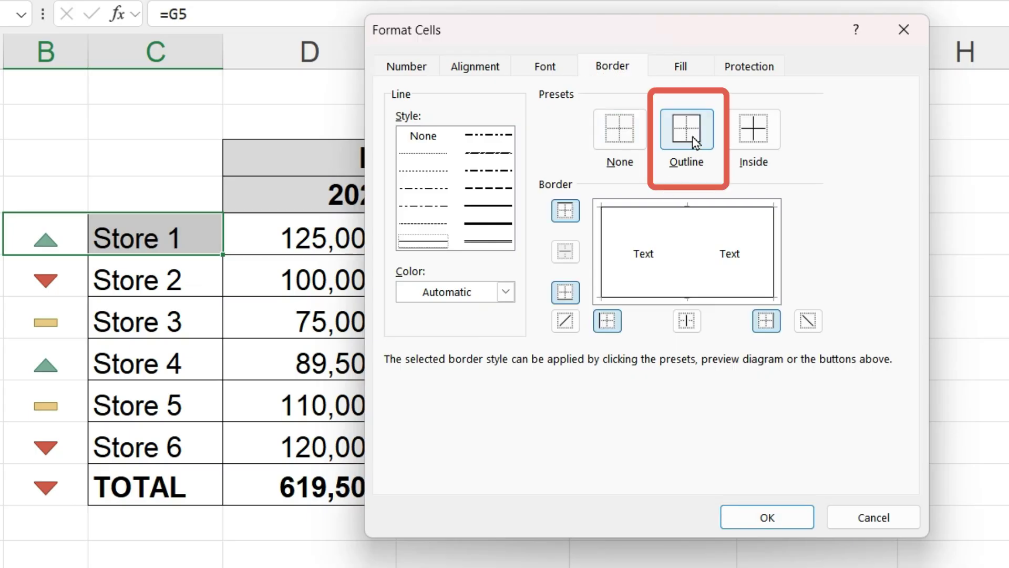
{"action": "left_click", "coordinate": [770, 517]}
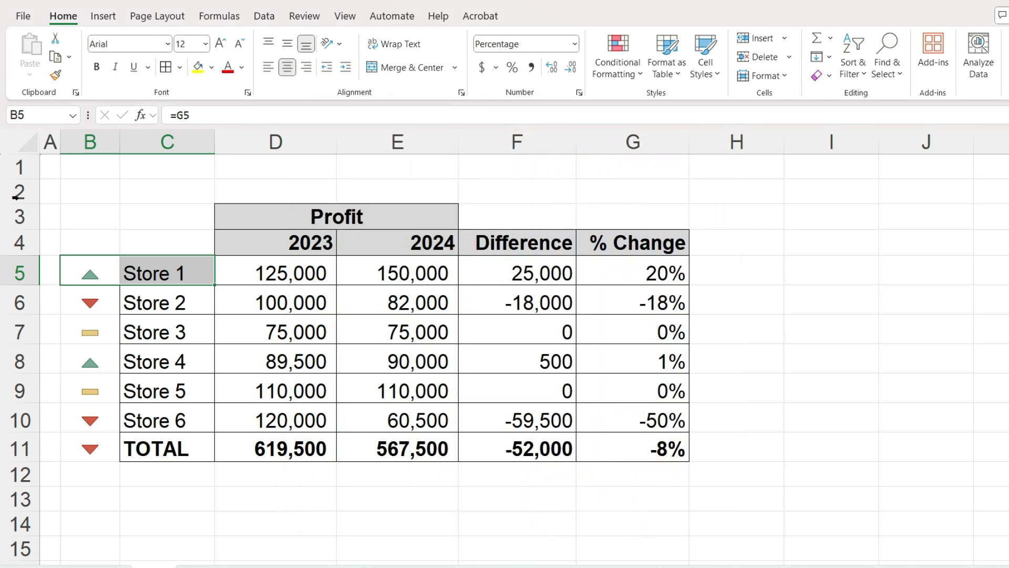
{"action": "left_click", "coordinate": [87, 216]}
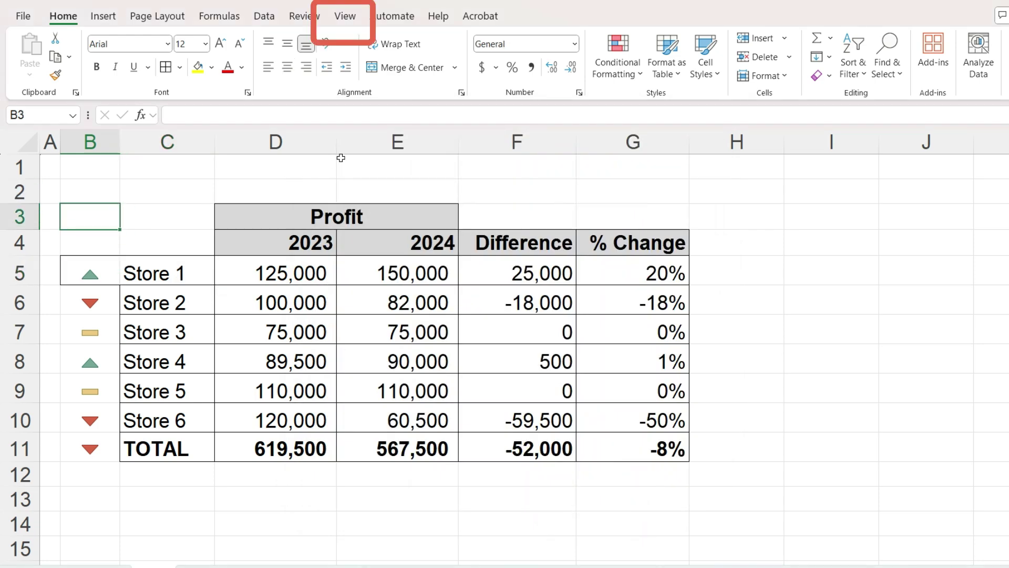
- Turn off the worksheet gridlines, then reselect Store 1's cells B5:C5
{"action": "left_click", "coordinate": [348, 23]}
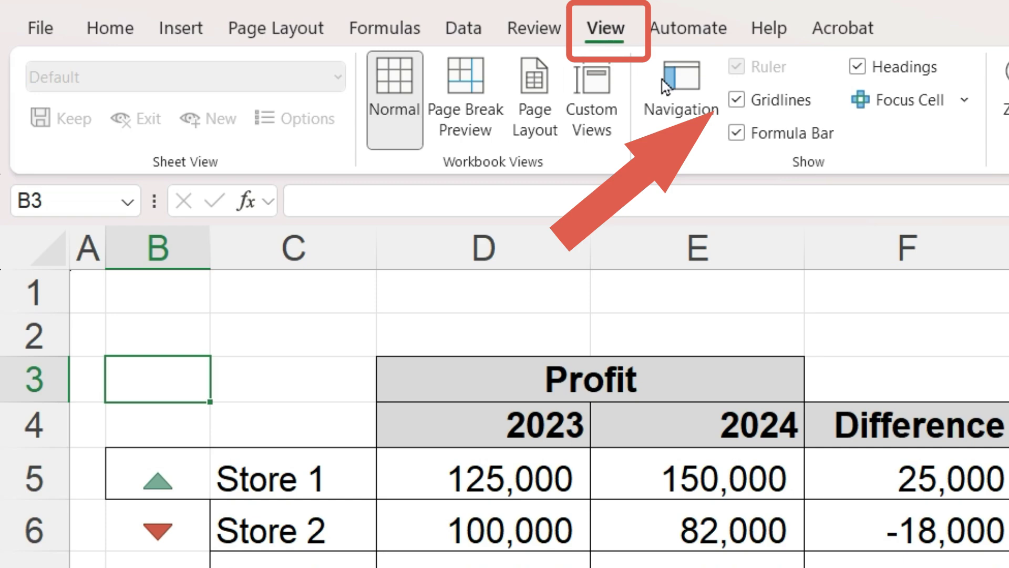
{"action": "left_click", "coordinate": [736, 100]}
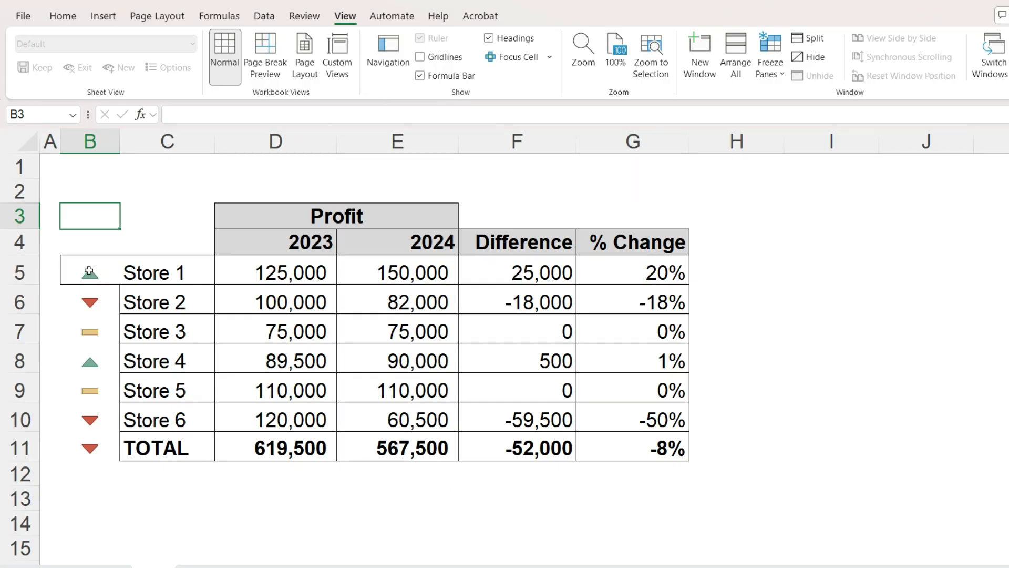
{"action": "left_click_drag", "start_coordinate": [88, 267], "coordinate": [131, 265]}
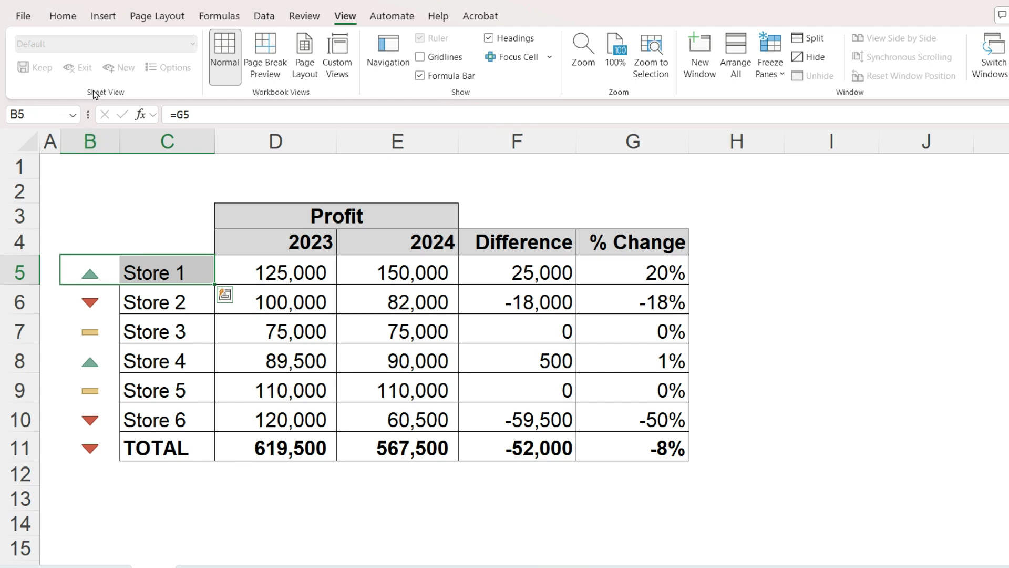
- Copy B5:C5's outline border onto rows 6 to 11 with Format Painter
{"action": "left_click", "coordinate": [72, 23]}
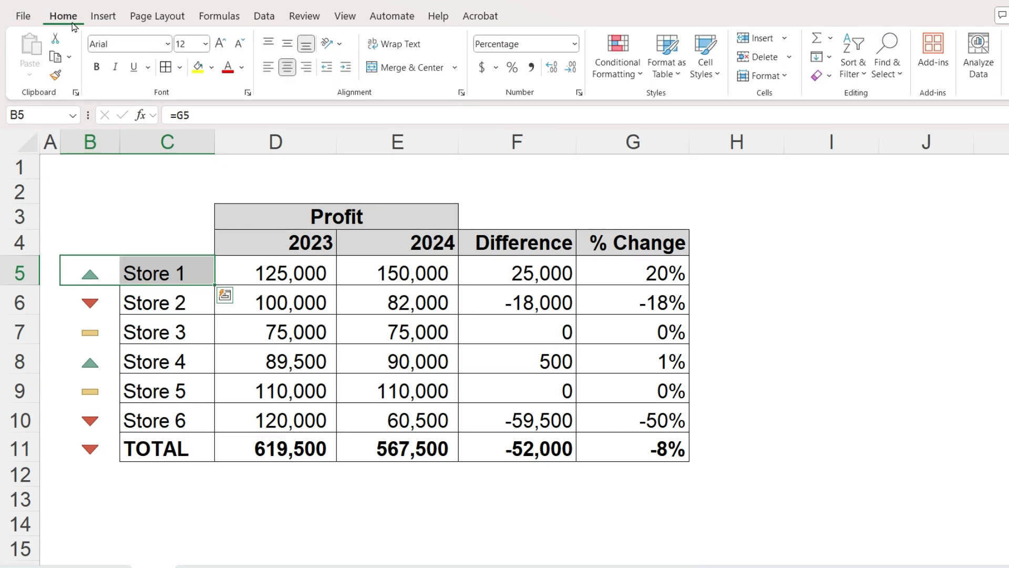
{"action": "left_click", "coordinate": [56, 75]}
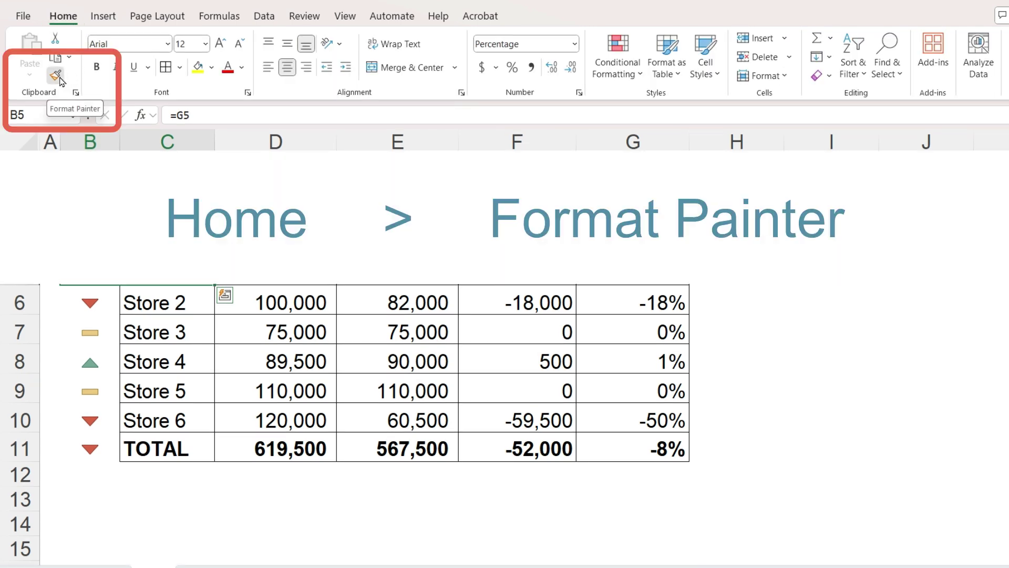
{"action": "mouse_move", "coordinate": [93, 302]}
{"action": "left_mouse_down"}
{"action": "mouse_move", "coordinate": [128, 331]}
{"action": "mouse_move", "coordinate": [163, 449]}
{"action": "left_mouse_up"}
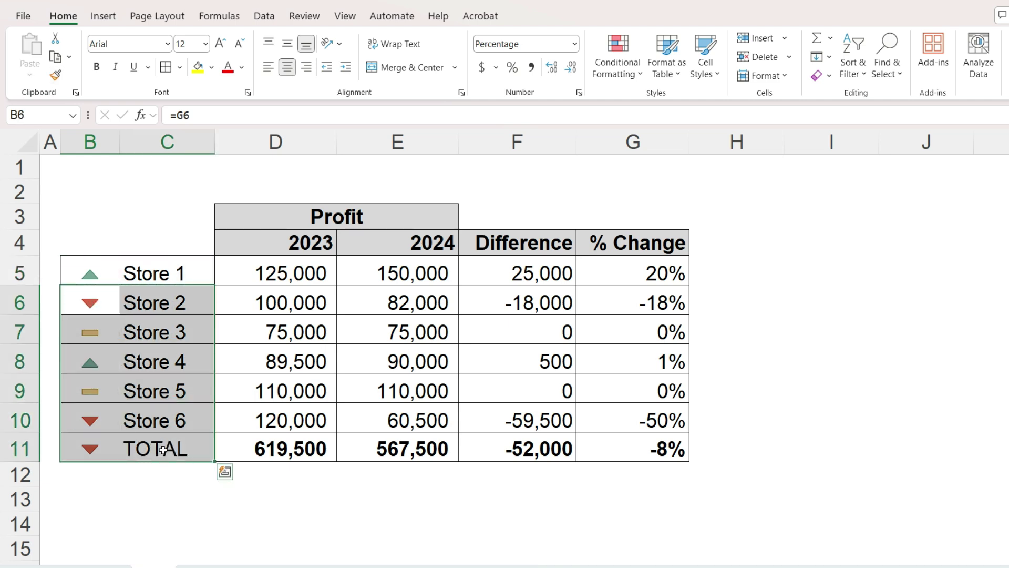
- Make the TOTAL label in C11 bold again
{"action": "left_click", "coordinate": [163, 450]}
{"action": "key", "text": "ctrl+b"}
{"action": "left_click", "coordinate": [85, 199]}
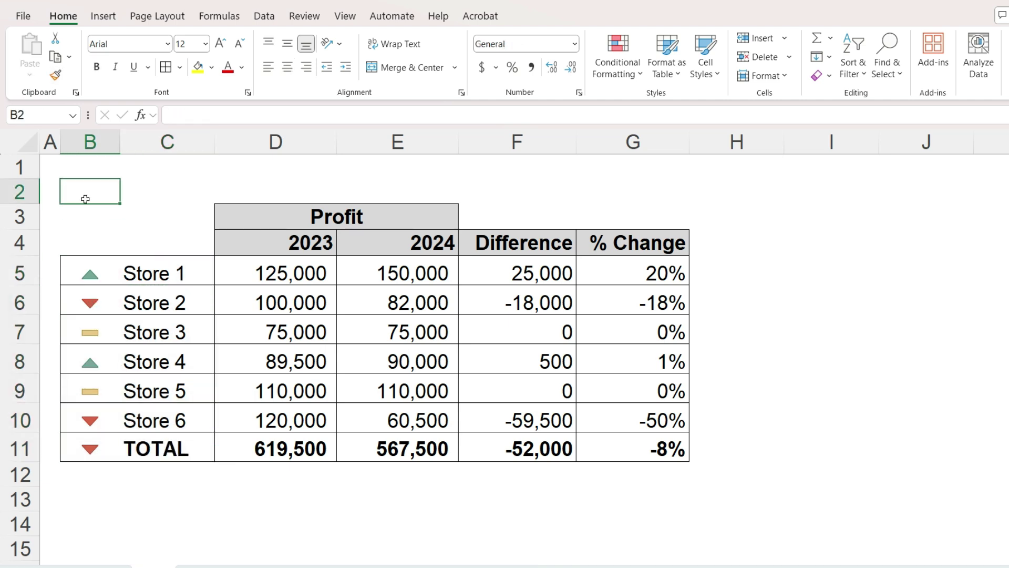